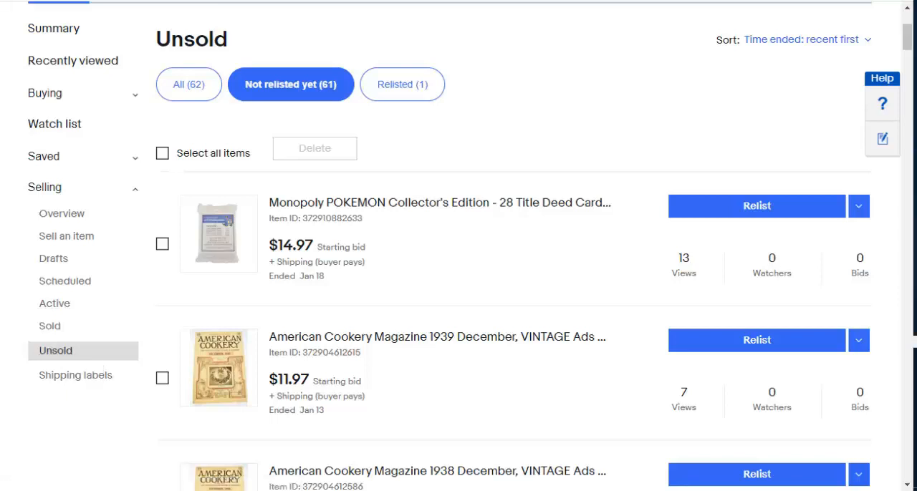
# Step: Delete all listings shown under the Relisted filter of the unsold items
pyautogui.click(402, 85)
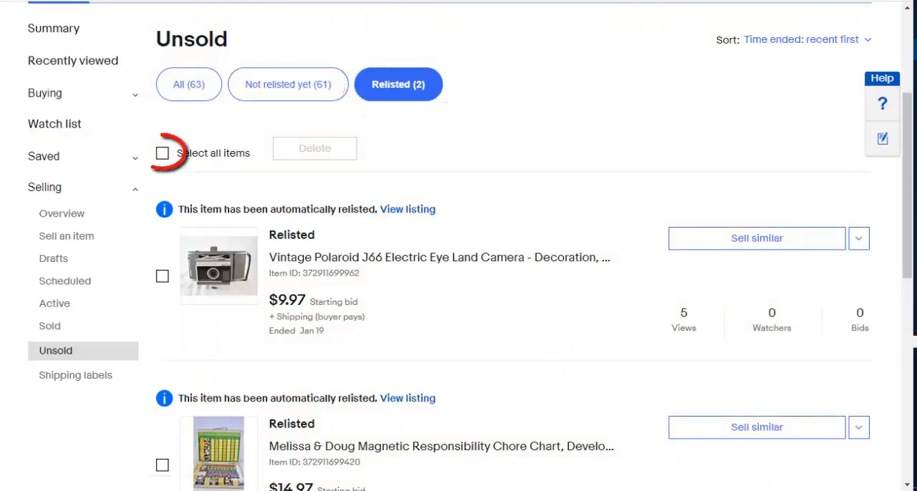
pyautogui.click(163, 154)
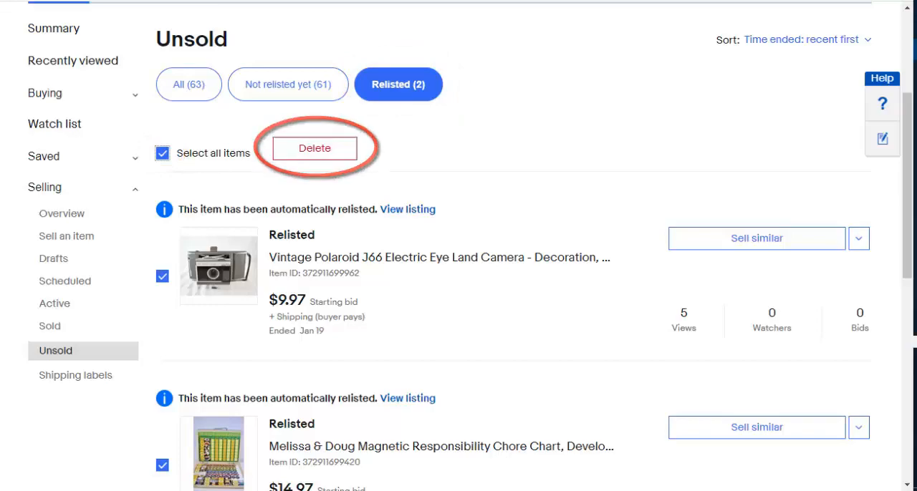
pyautogui.click(314, 148)
pyautogui.click(332, 191)
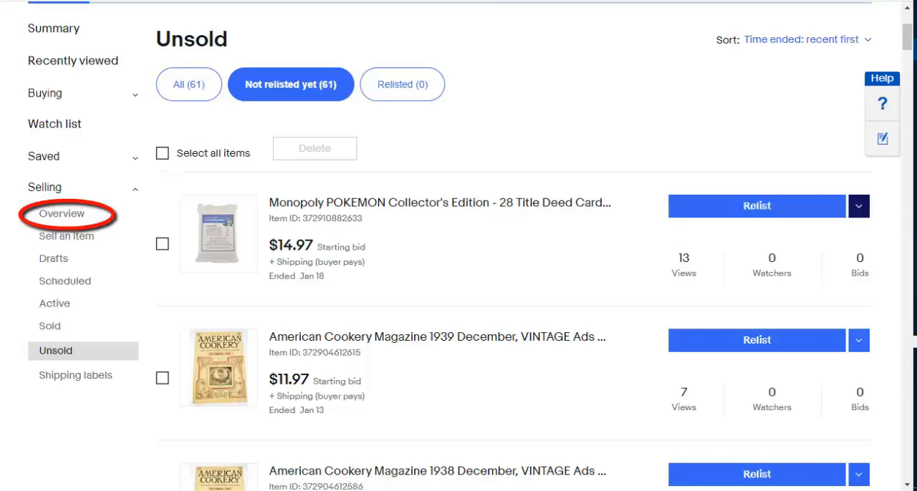
pyautogui.click(858, 206)
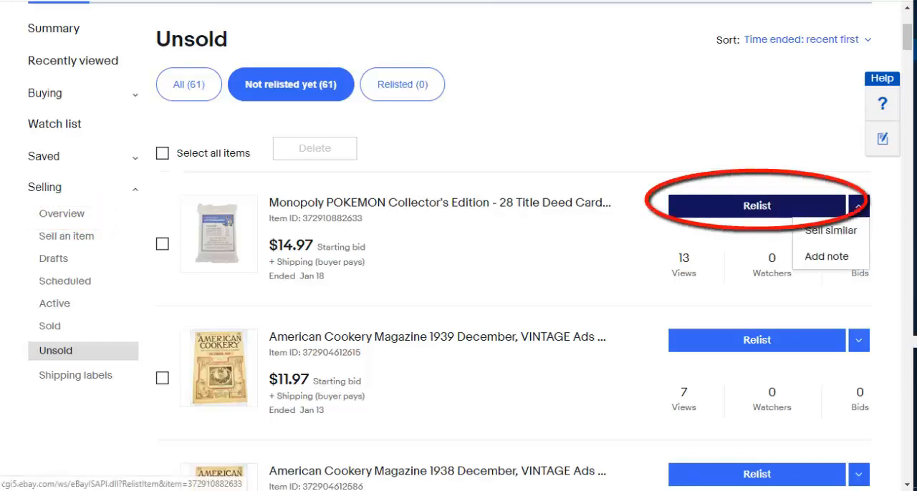
pyautogui.click(756, 205)
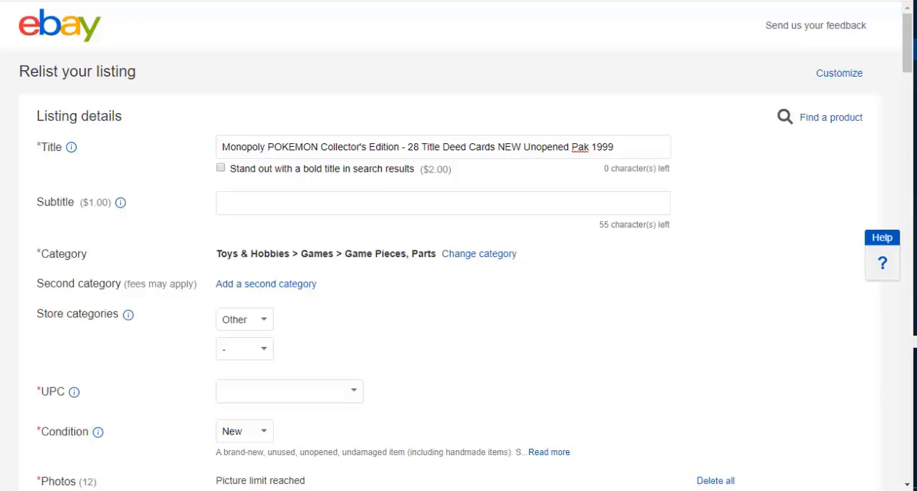
pyautogui.hotkey('alt', 'Left')
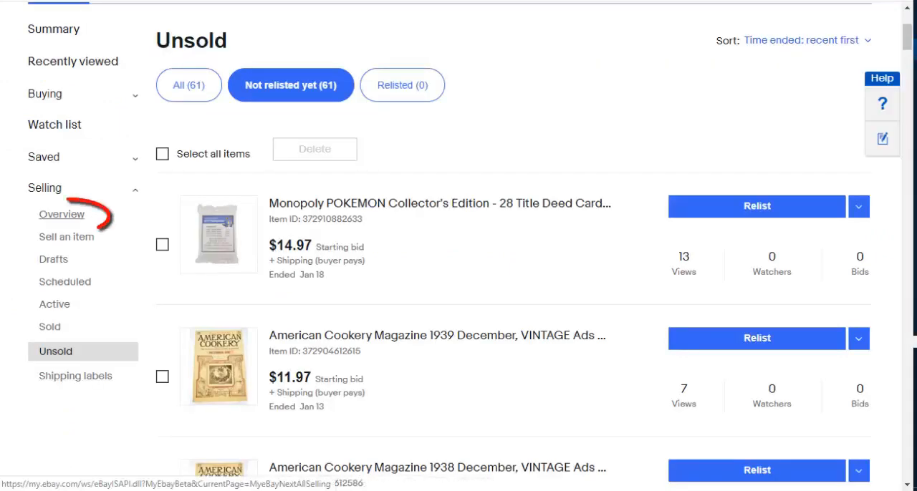
# Step: From the selling overview's Unsold section, select all unsold listings and start relisting them in bulk
pyautogui.click(61, 214)
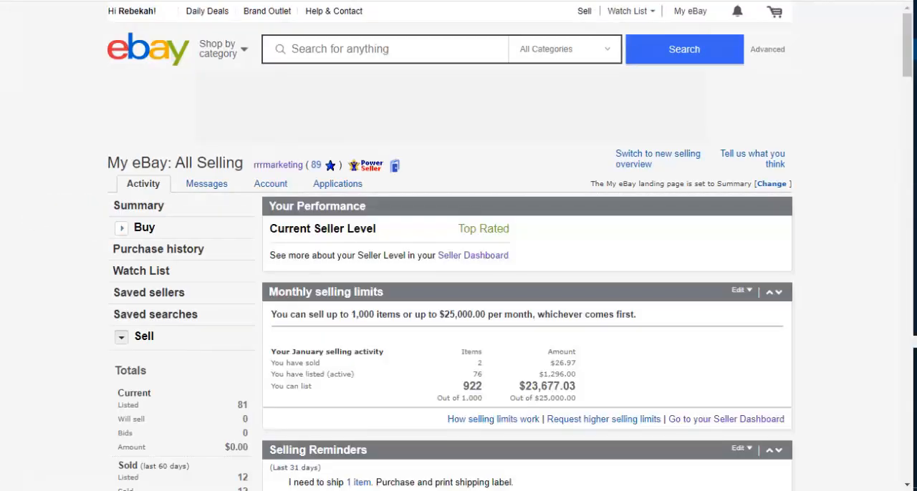
pyautogui.scroll(-5, 527, 244)
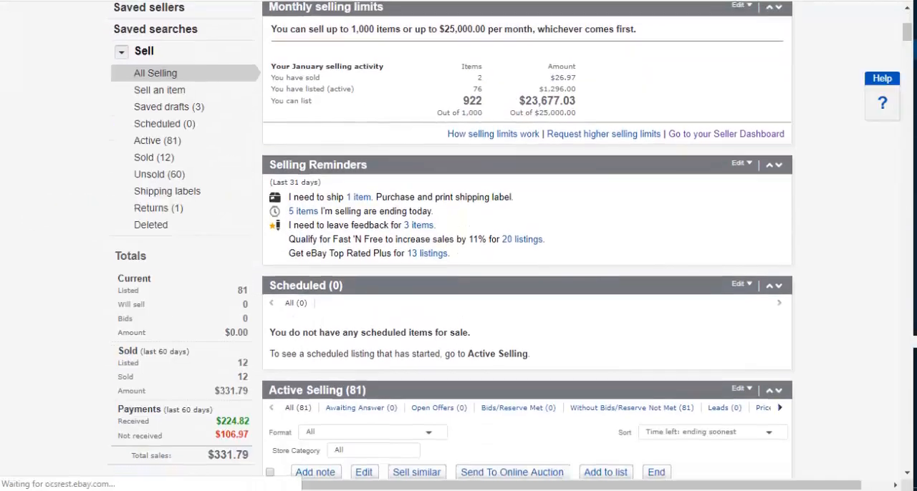
pyautogui.scroll(-10, 526, 243)
pyautogui.scroll(-20, 527, 243)
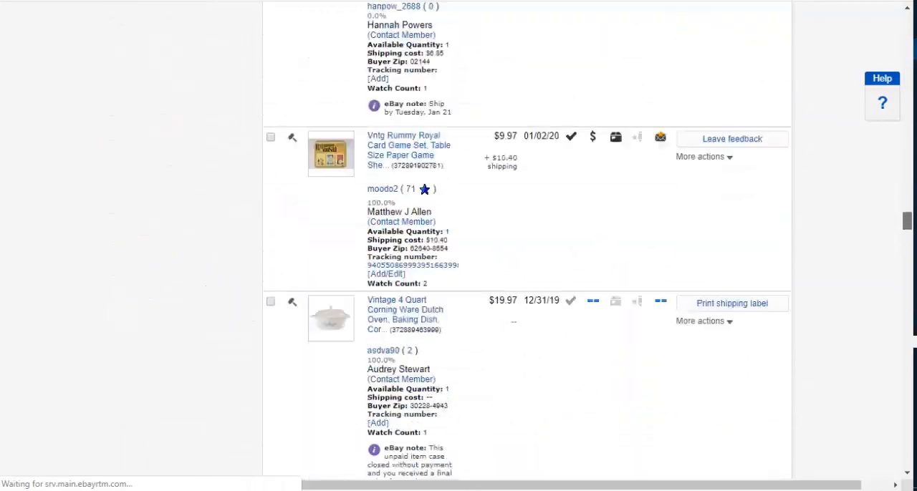
pyautogui.scroll(-6, 526, 243)
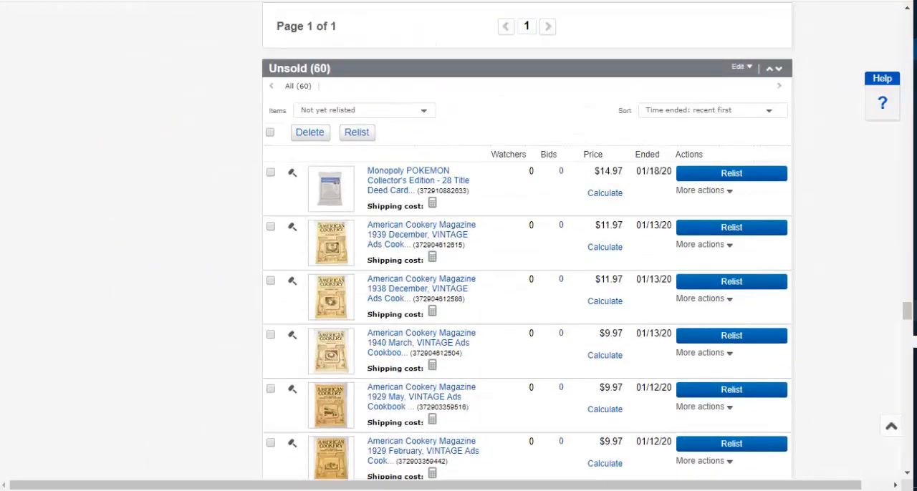
pyautogui.scroll(-1, 526, 243)
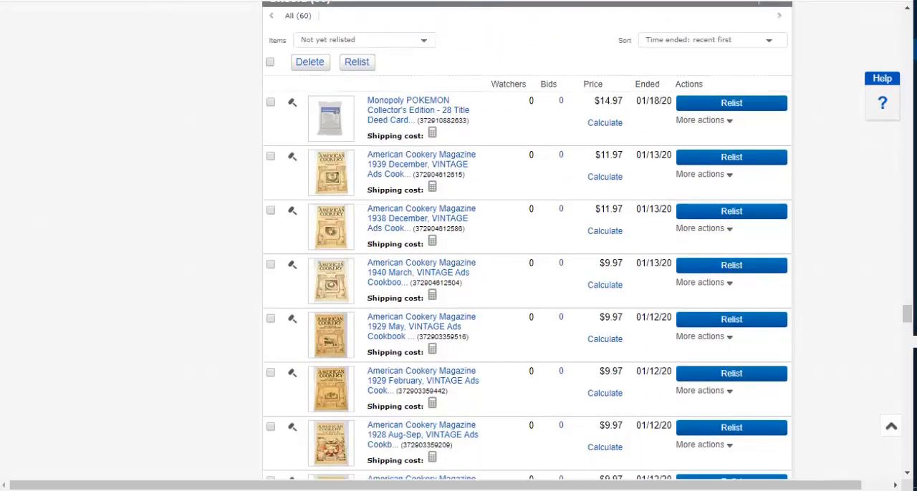
pyautogui.scroll(-8, 527, 244)
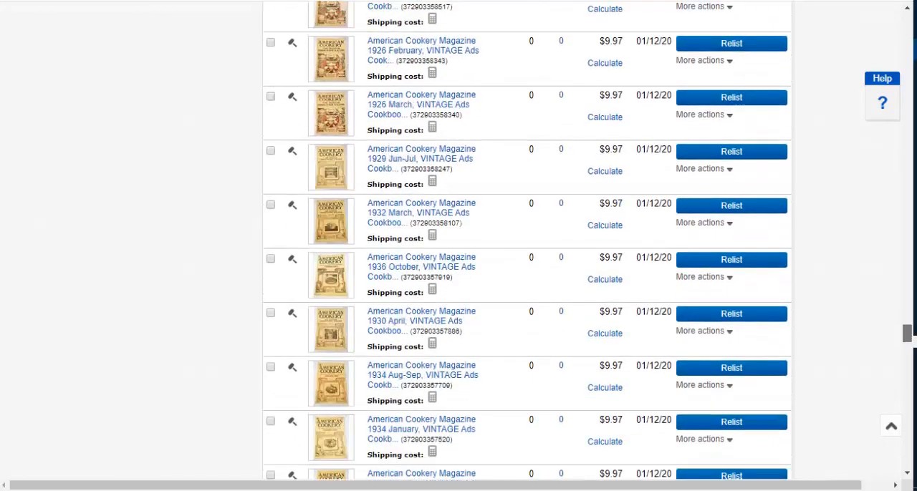
pyautogui.scroll(-20, 527, 244)
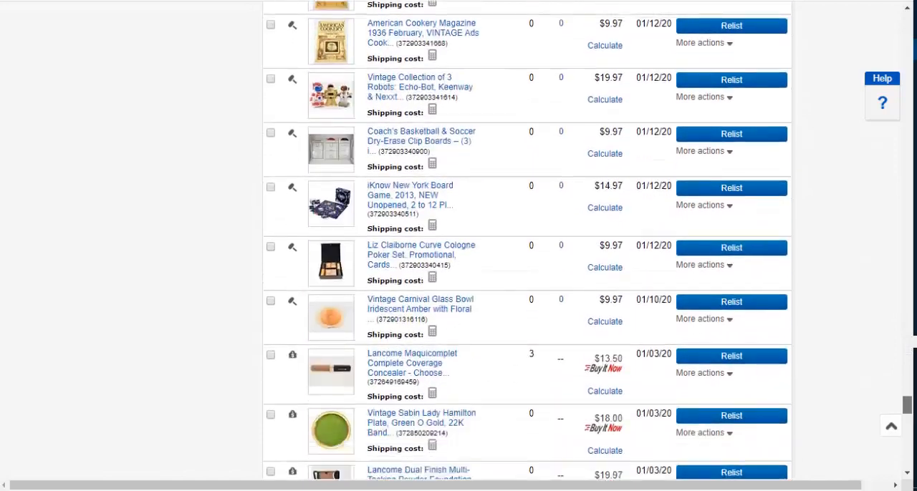
pyautogui.scroll(-10, 526, 244)
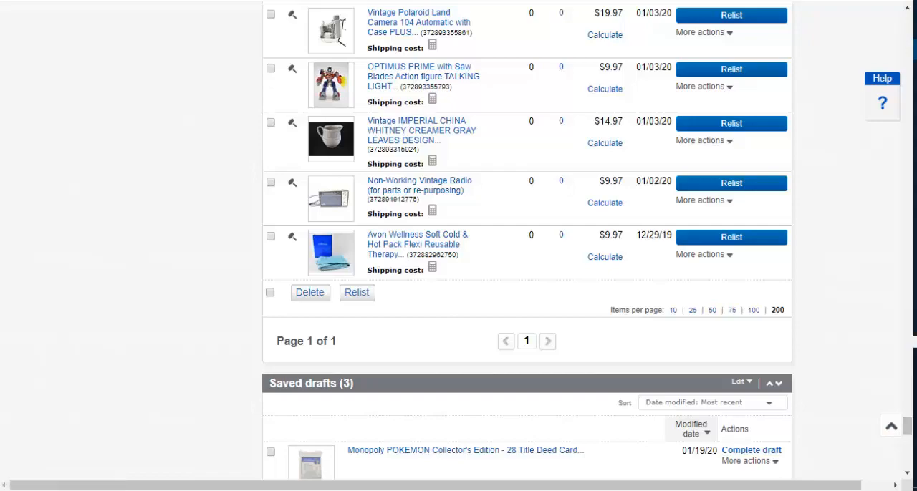
pyautogui.moveTo(907, 427); pyautogui.dragTo(907, 313)
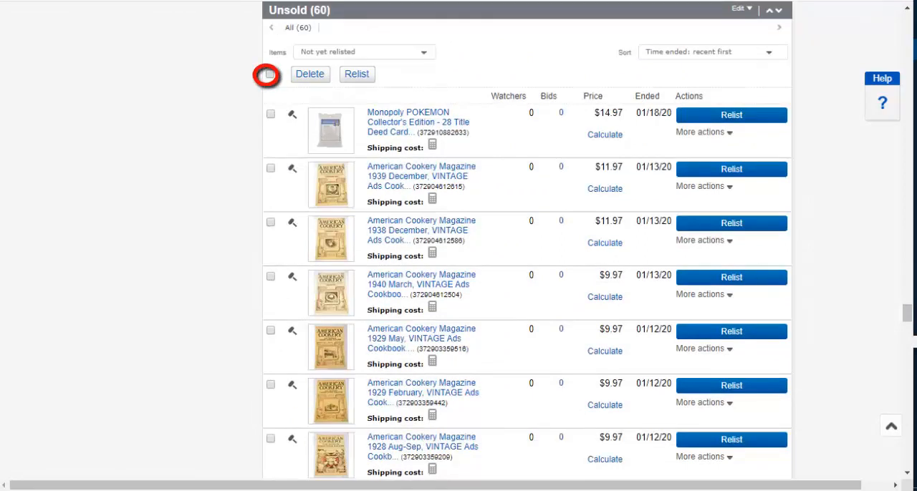
pyautogui.click(269, 74)
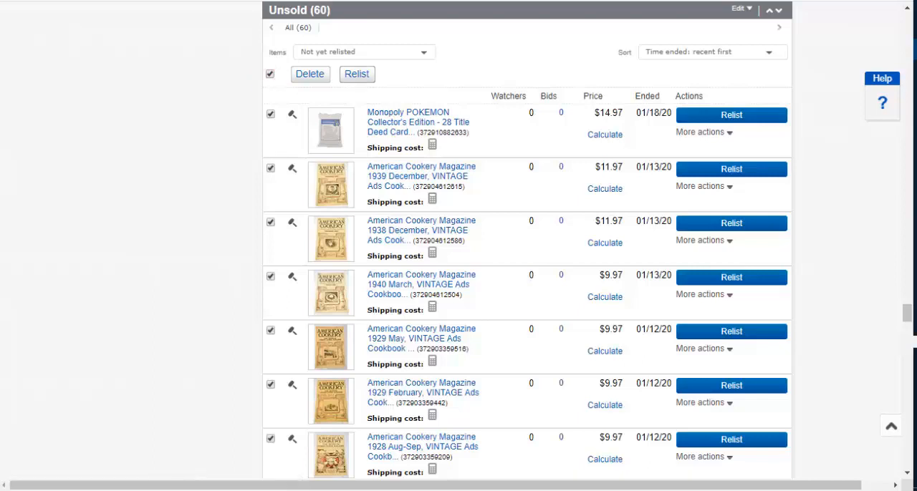
pyautogui.click(357, 74)
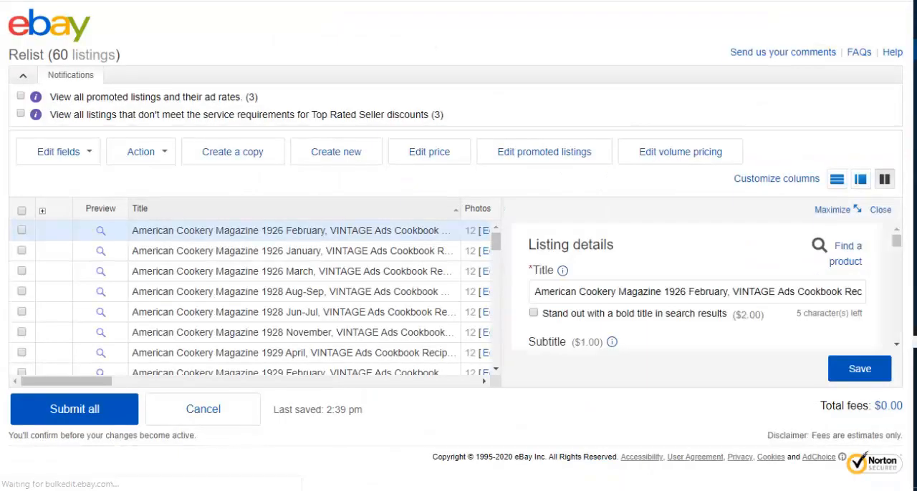
# Step: Select all relist drafts, then deselect every non-magazine listing so only the American Cookery Magazine drafts stay selected
pyautogui.scroll(-3, 287, 300)
pyautogui.scroll(-10, 250, 300)
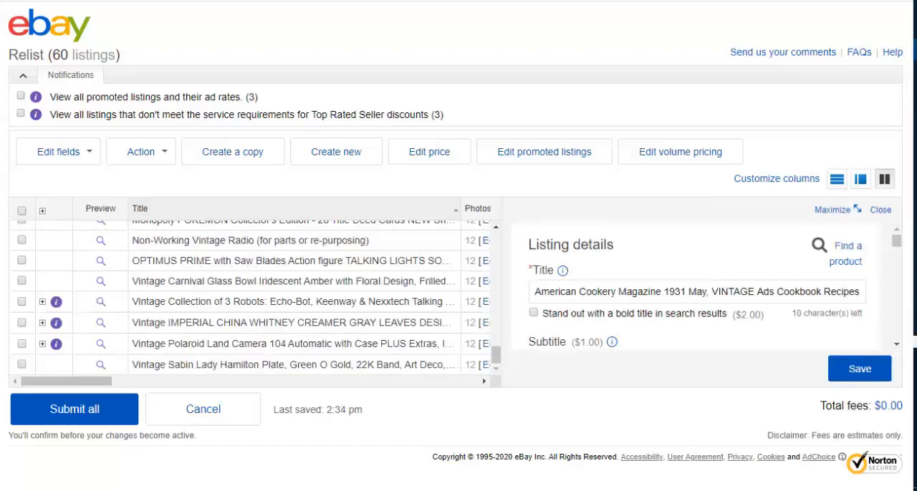
pyautogui.click(22, 211)
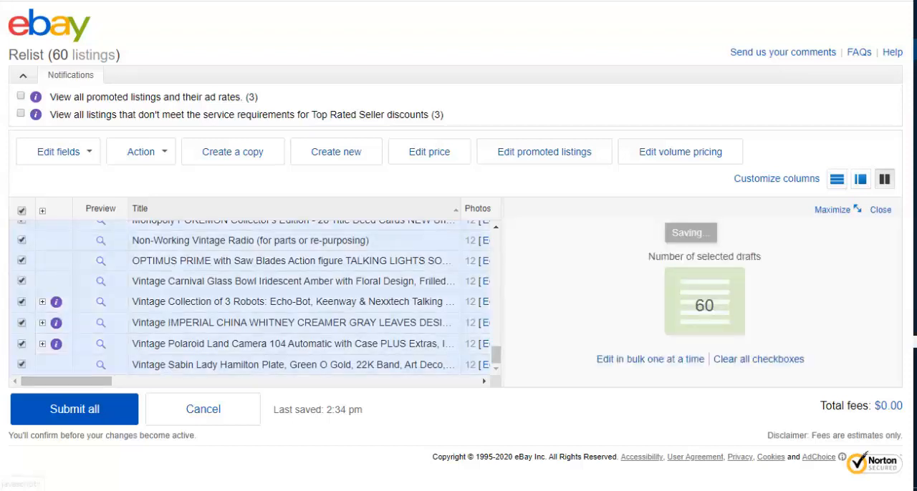
pyautogui.click(22, 365)
pyautogui.click(21, 344)
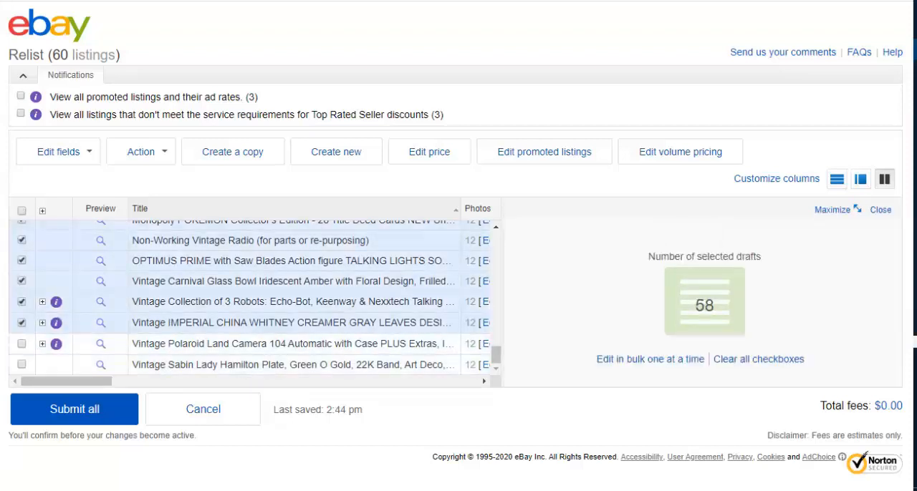
pyautogui.click(21, 322)
pyautogui.click(22, 301)
pyautogui.click(22, 281)
pyautogui.click(21, 260)
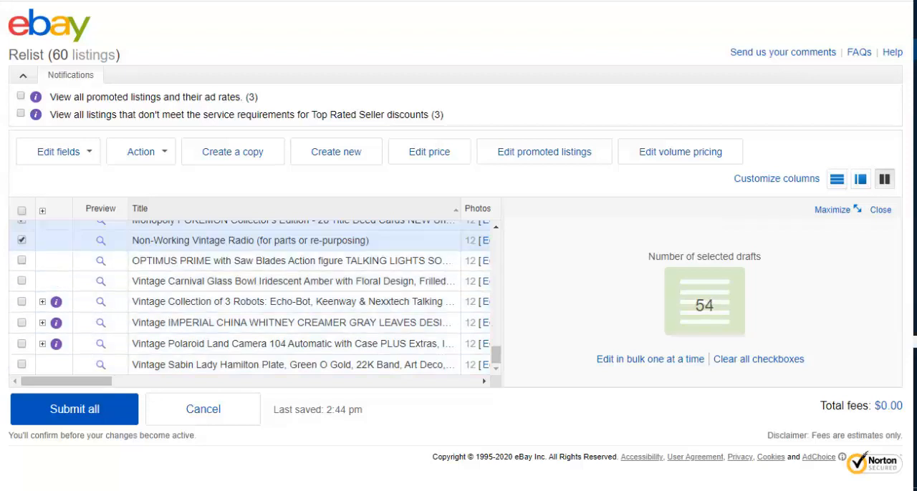
pyautogui.click(22, 241)
pyautogui.scroll(2, 251, 301)
pyautogui.click(21, 360)
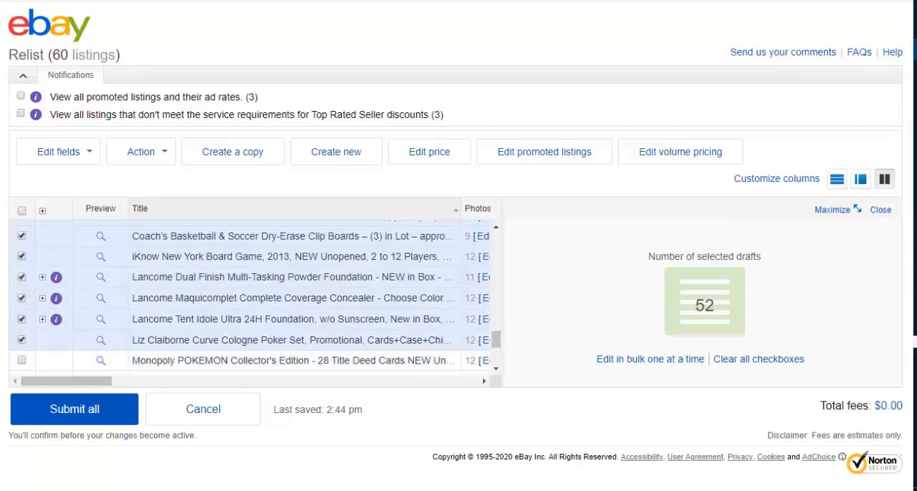
pyautogui.click(21, 340)
pyautogui.click(22, 319)
pyautogui.click(22, 298)
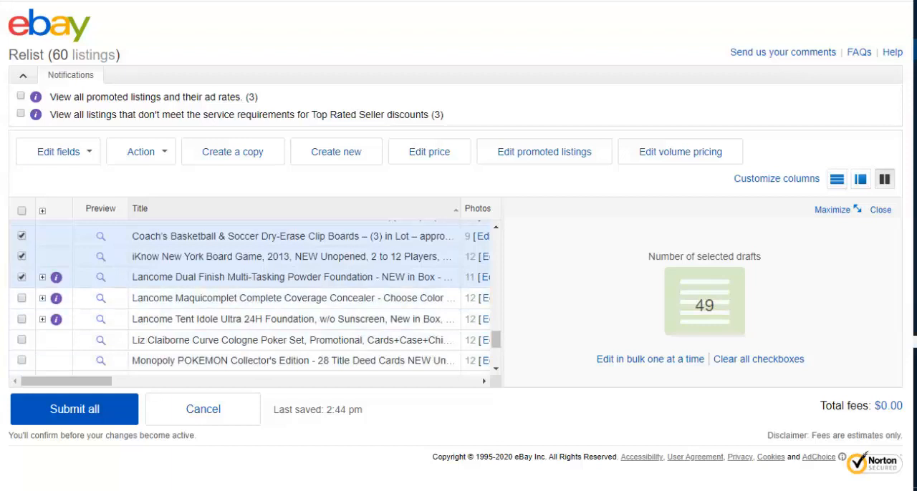
pyautogui.click(22, 277)
pyautogui.click(21, 256)
pyautogui.click(21, 236)
pyautogui.scroll(2, 251, 297)
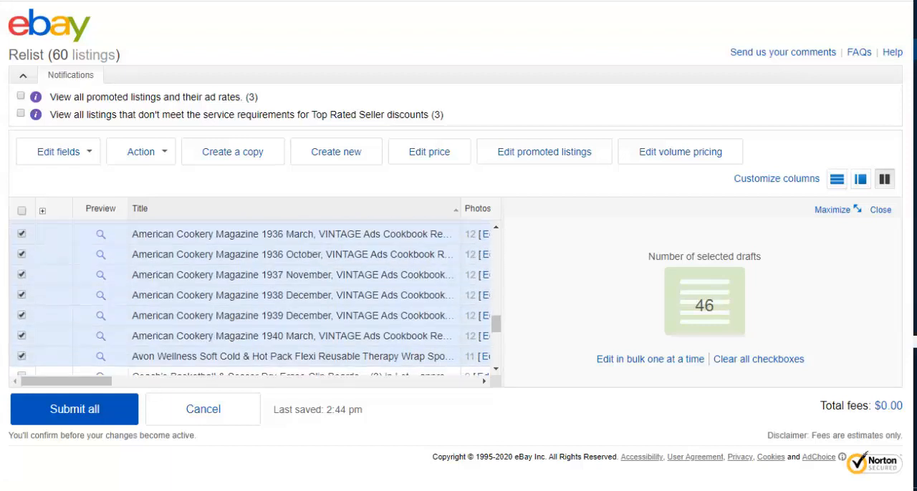
pyautogui.click(22, 356)
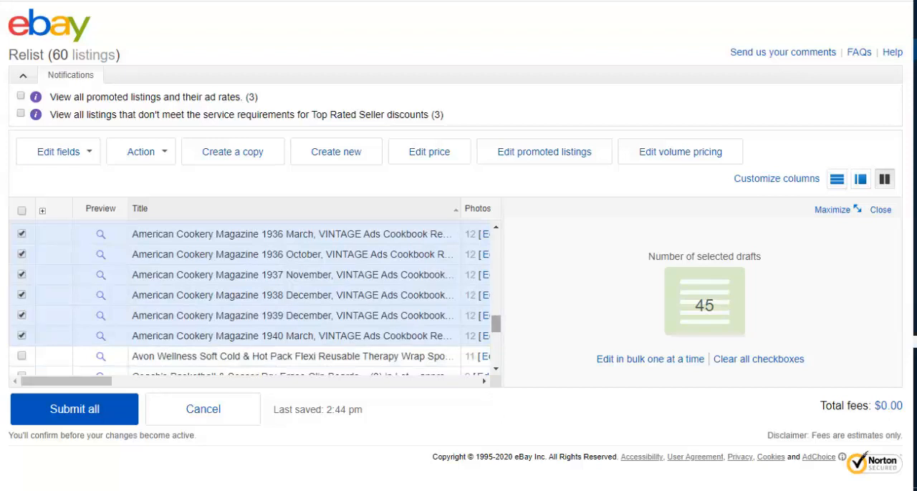
pyautogui.moveTo(495, 323); pyautogui.dragTo(495, 240)
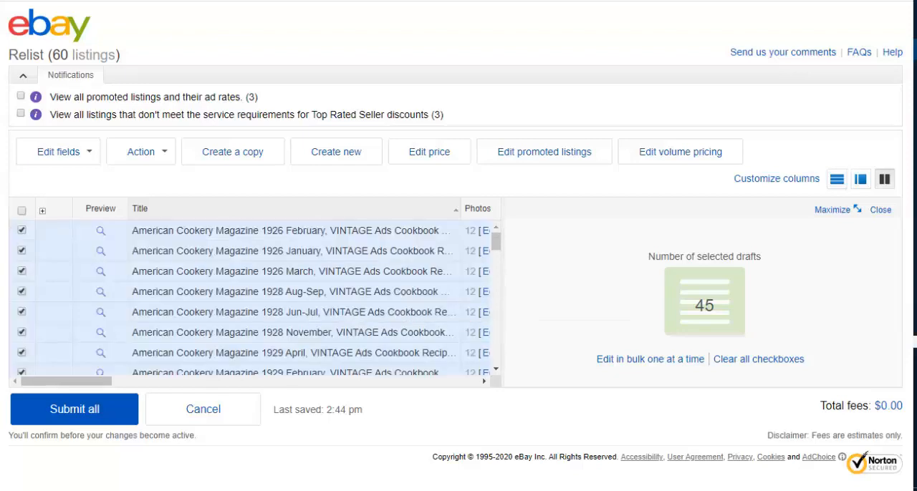
pyautogui.moveTo(496, 241)
pyautogui.mouseDown()
pyautogui.moveTo(495, 332)
pyautogui.moveTo(496, 240)
pyautogui.mouseUp()
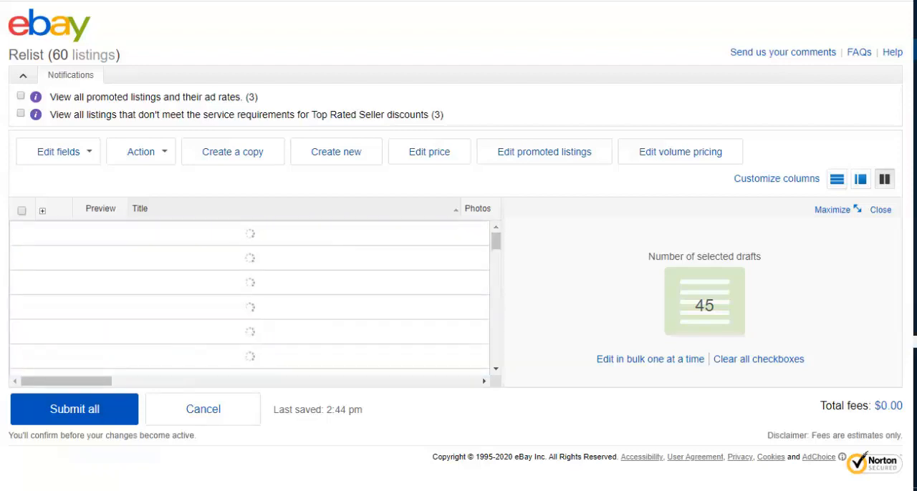
# Step: Bulk-change the package weight of the selected drafts to 0 lbs 7 oz
pyautogui.click(63, 152)
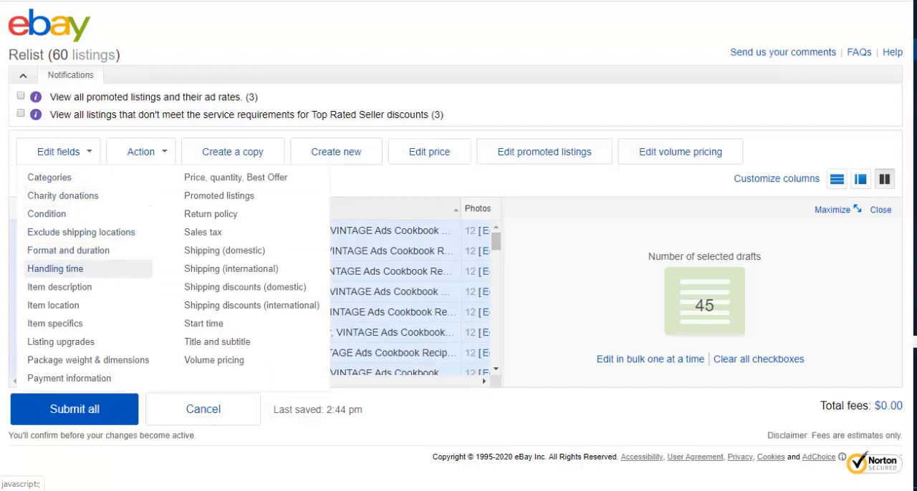
pyautogui.click(88, 360)
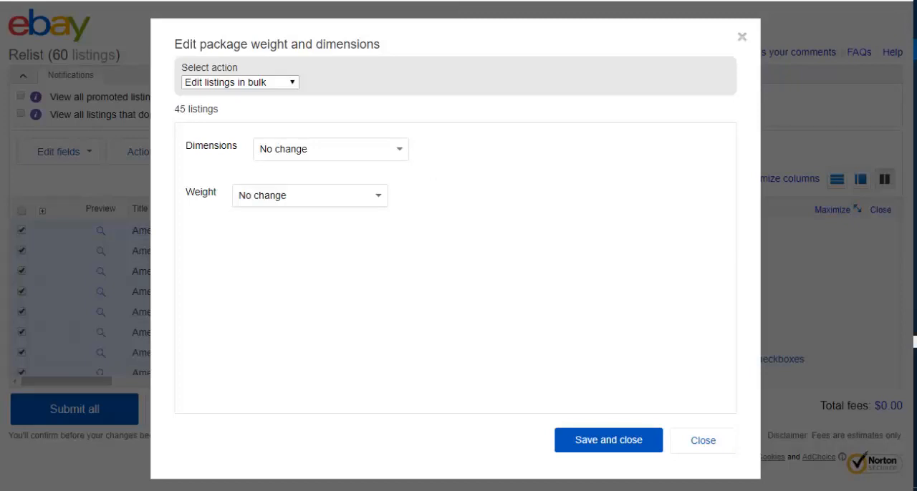
pyautogui.click(309, 195)
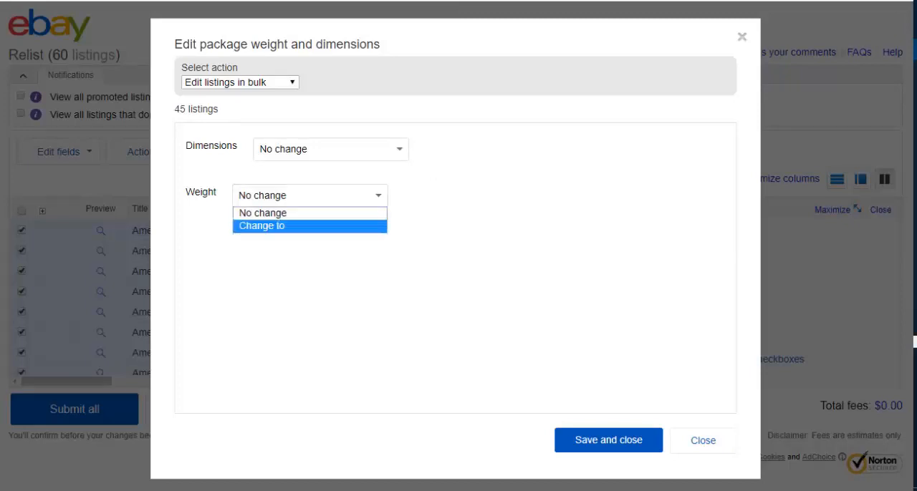
pyautogui.click(309, 226)
pyautogui.doubleClick(449, 246)
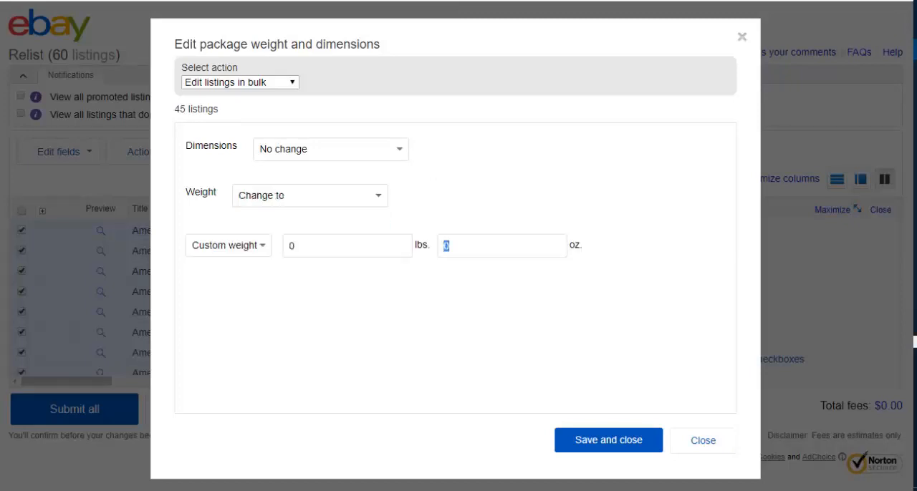
pyautogui.write('7')
pyautogui.click(608, 439)
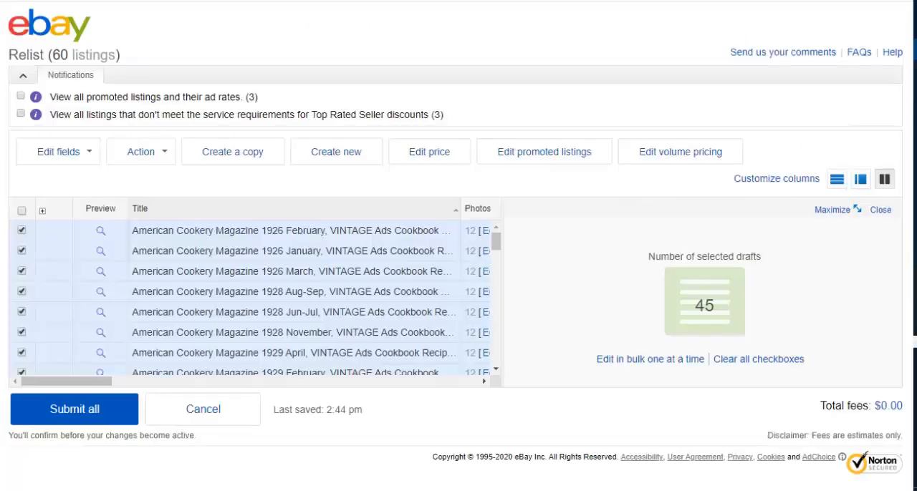
# Step: Open the selected drafts for editing one at a time
pyautogui.click(59, 152)
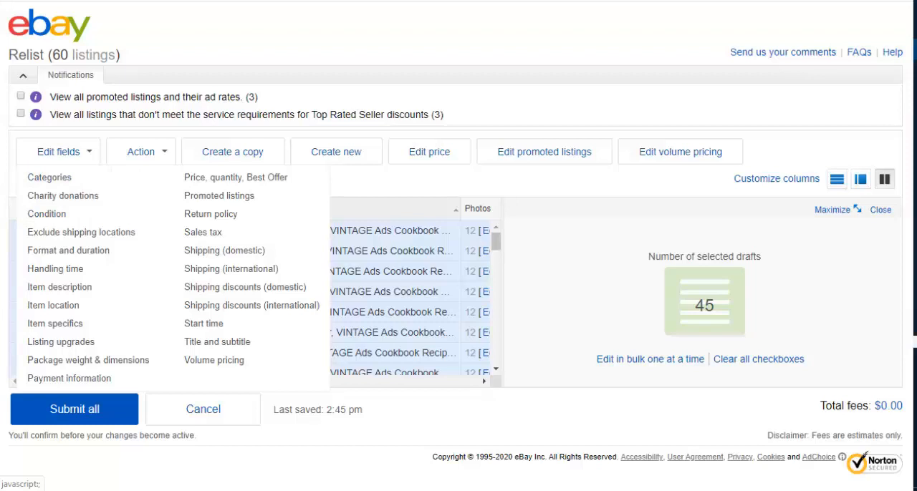
pyautogui.moveTo(142, 152)
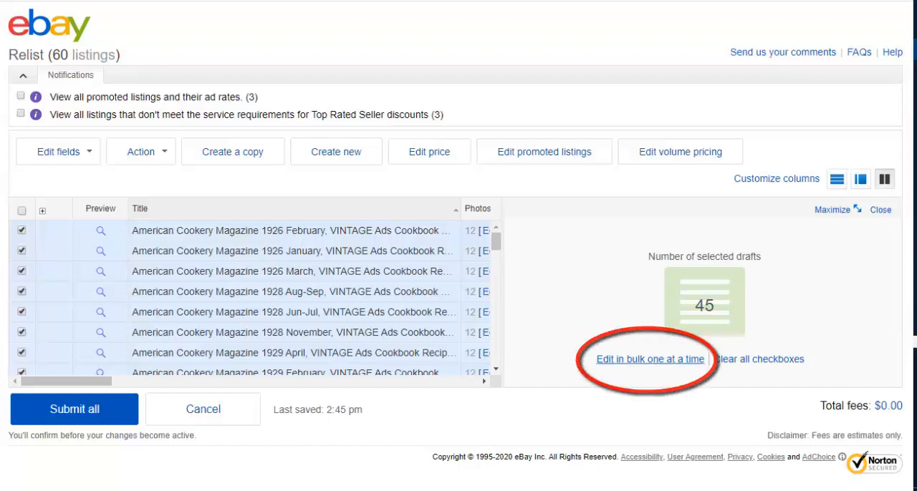
pyautogui.click(650, 359)
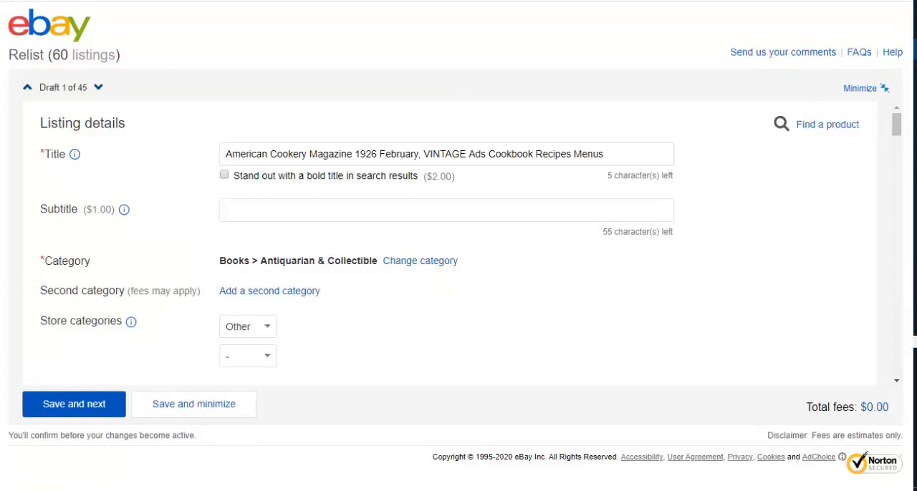
# Step: Enable automatic relisting up to 8 times in the American Cookery Magazine drafts, save each draft, and minimize the editor
pyautogui.moveTo(896, 124); pyautogui.dragTo(896, 320)
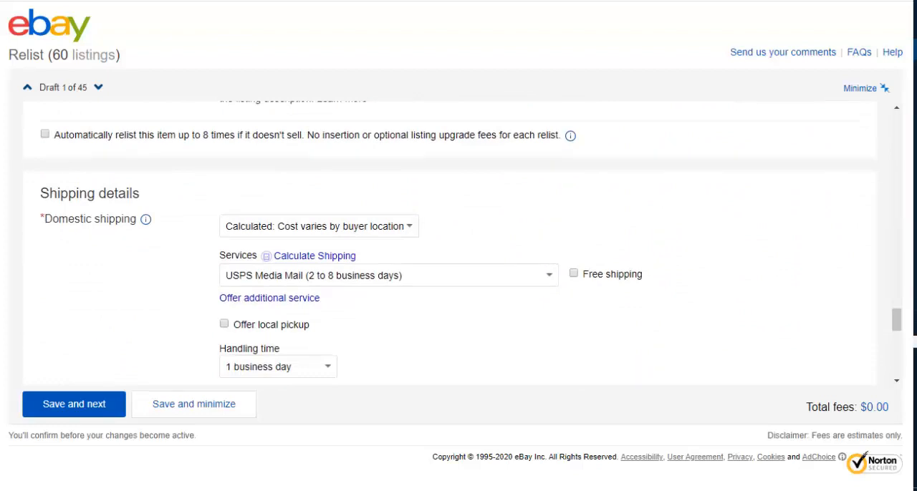
pyautogui.click(45, 134)
pyautogui.moveTo(896, 320); pyautogui.dragTo(896, 364)
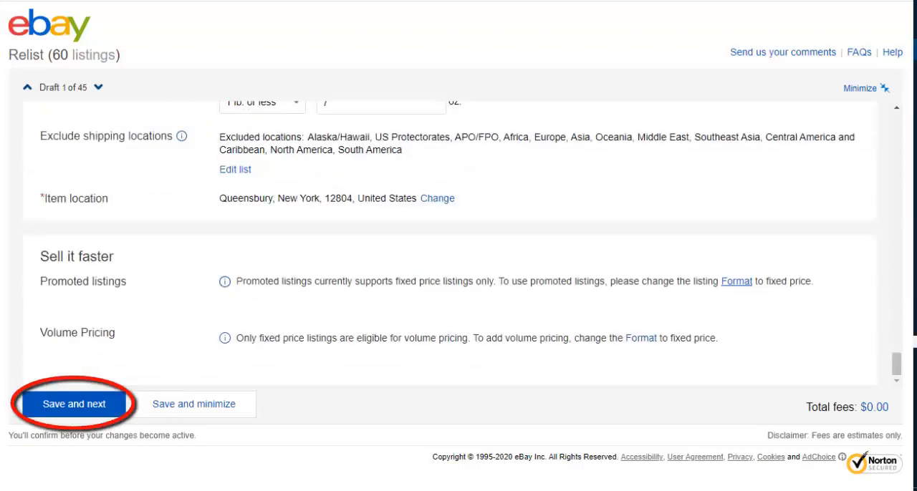
pyautogui.click(73, 405)
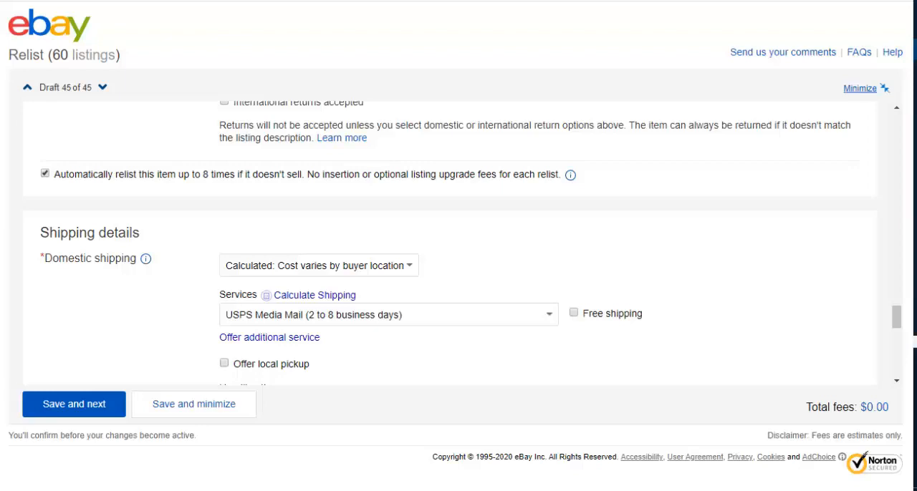
pyautogui.click(859, 88)
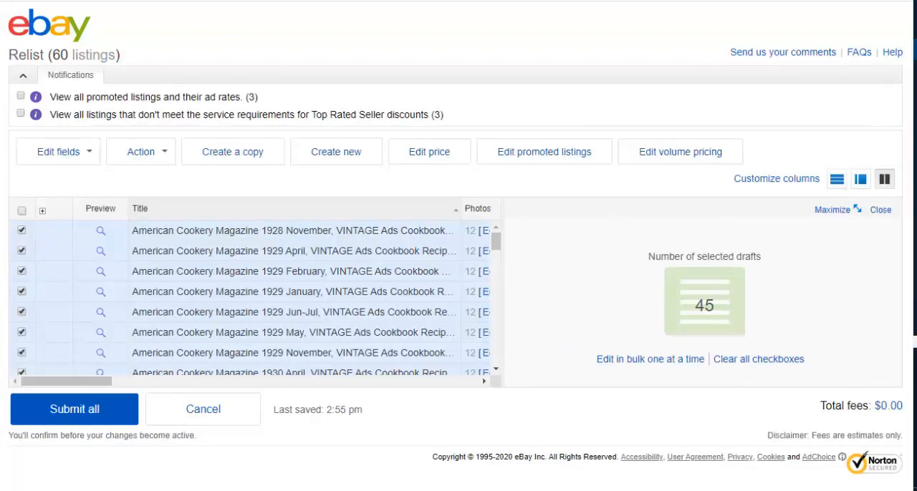
# Step: Try to submit all relist drafts and confirm the submission
pyautogui.scroll(-10, 249, 298)
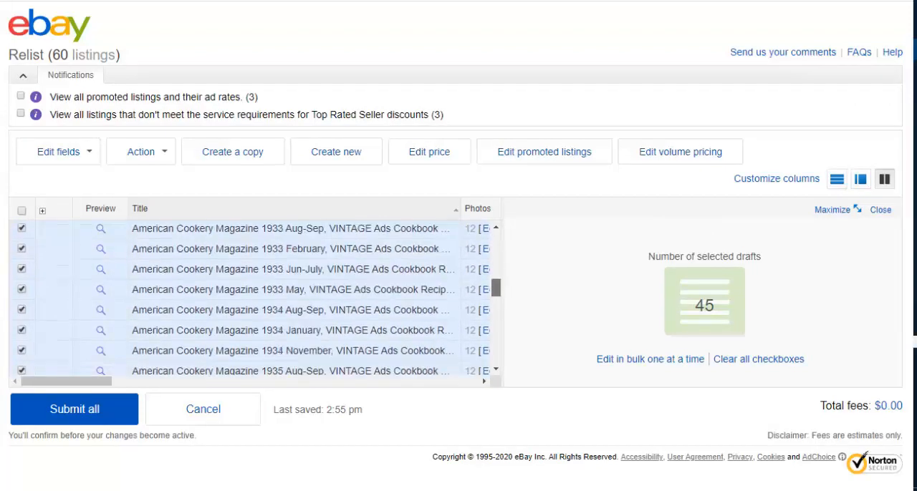
pyautogui.moveTo(495, 345); pyautogui.dragTo(496, 355)
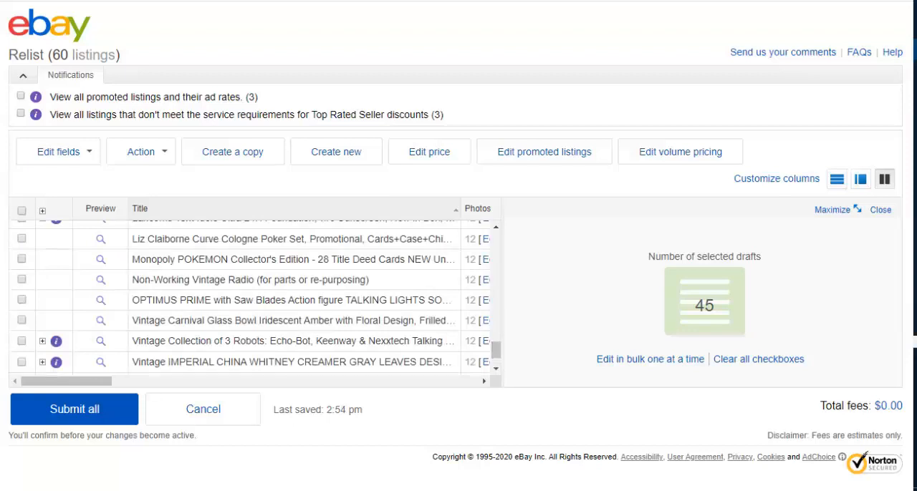
pyautogui.click(74, 409)
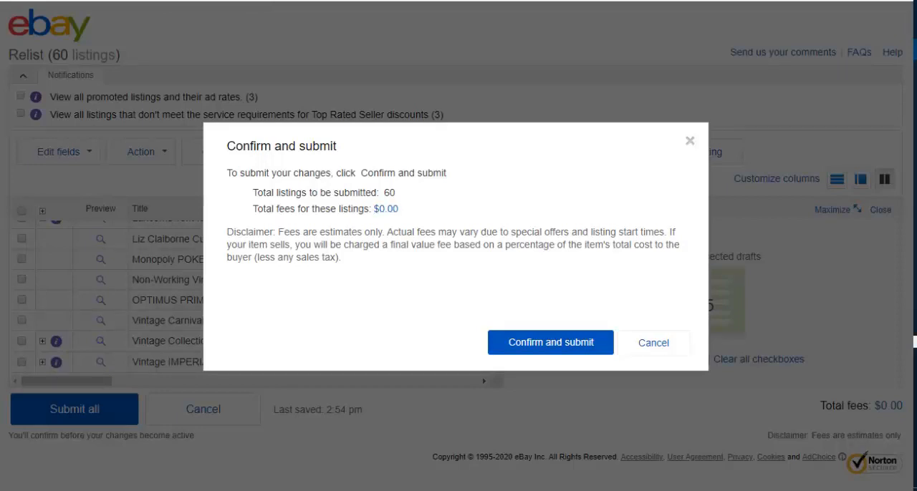
pyautogui.click(551, 342)
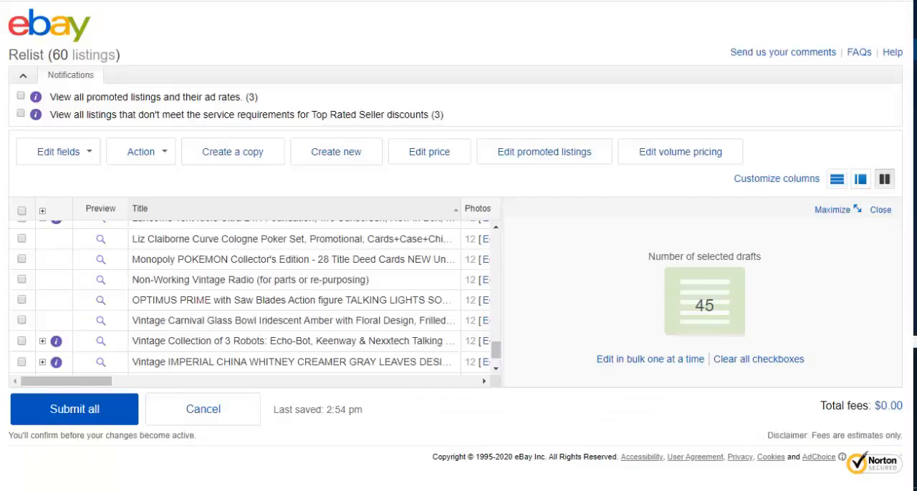
# Step: Clear the draft selection and select the Avon Wellness and Coach's Basketball clip board drafts
pyautogui.scroll(3, 249, 297)
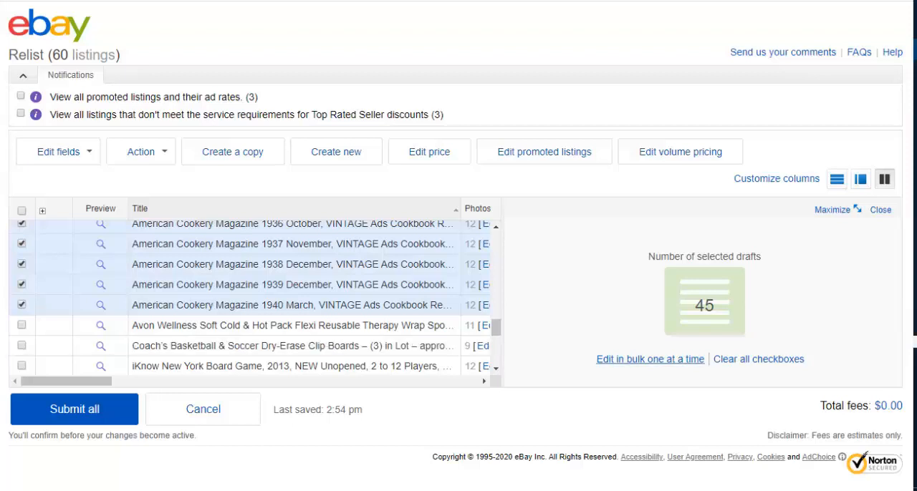
pyautogui.click(21, 211)
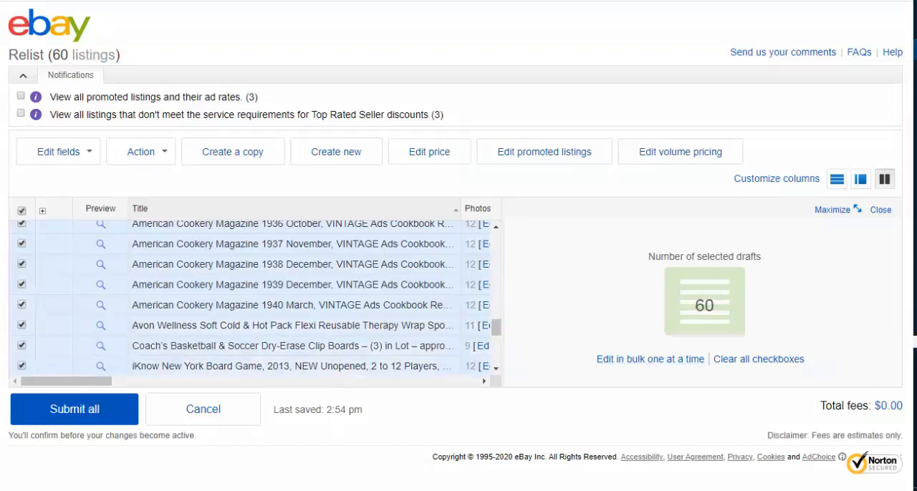
pyautogui.click(21, 211)
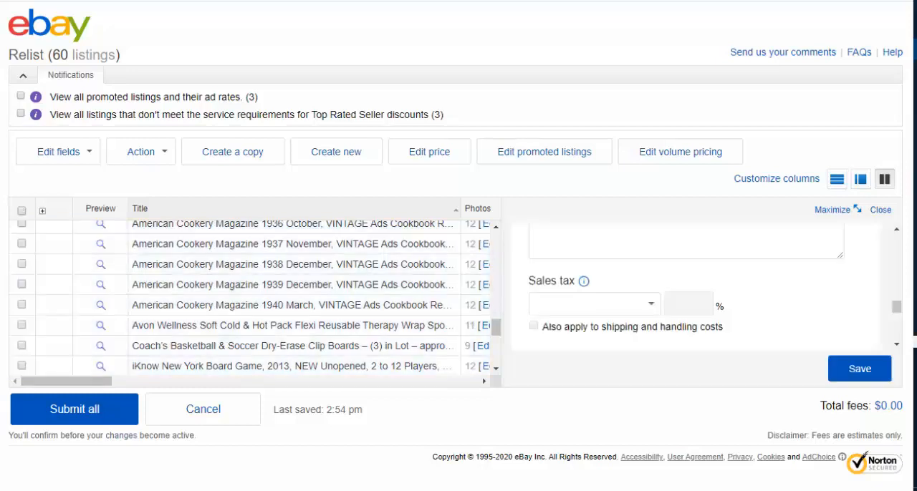
pyautogui.click(22, 326)
pyautogui.click(22, 346)
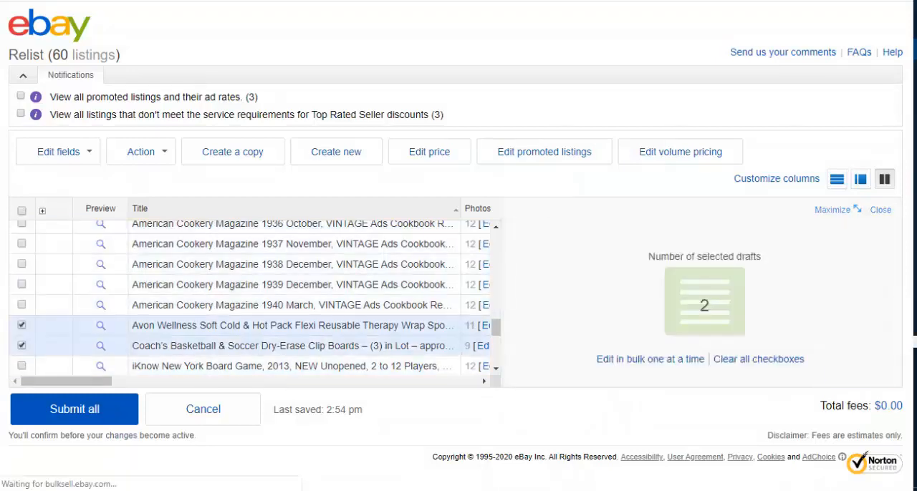
# Step: Select the remaining non-magazine drafts from the iKnow board game through the Vintage Sabin plate
pyautogui.scroll(-1, 251, 297)
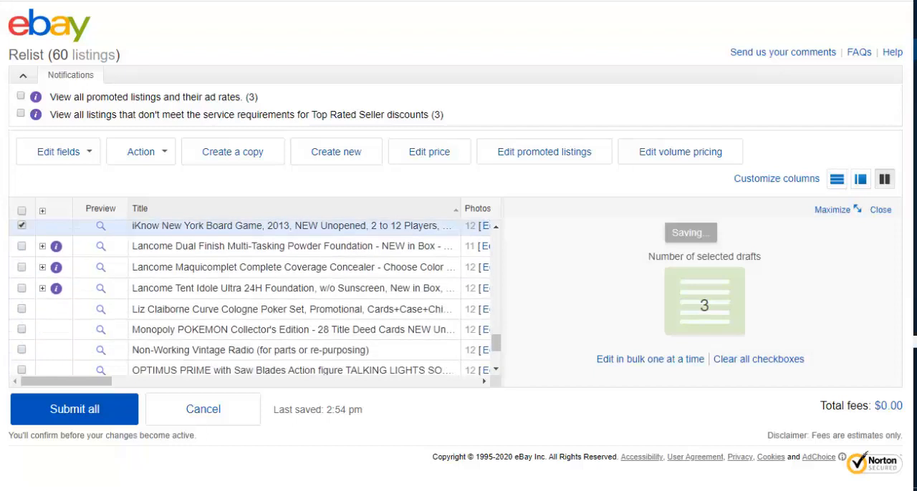
pyautogui.click(22, 247)
pyautogui.click(21, 268)
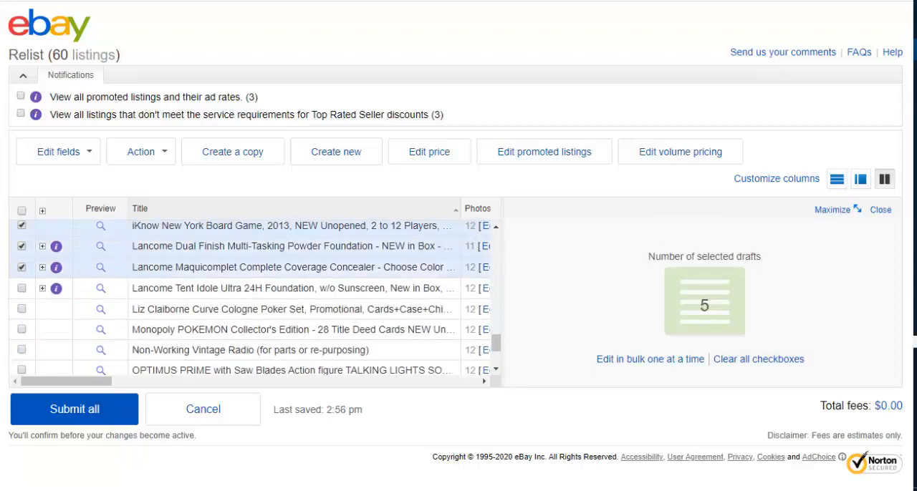
pyautogui.click(21, 287)
pyautogui.click(22, 309)
pyautogui.click(21, 329)
pyautogui.click(21, 349)
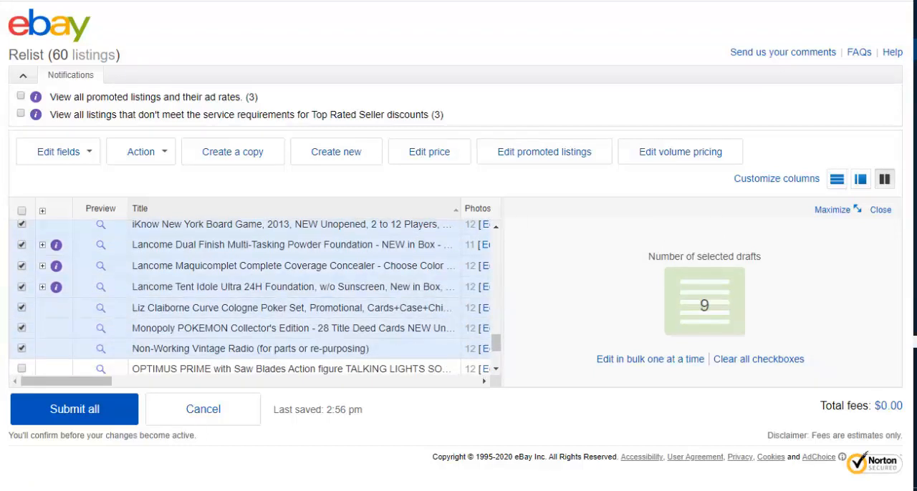
pyautogui.scroll(-2, 21, 349)
pyautogui.click(22, 260)
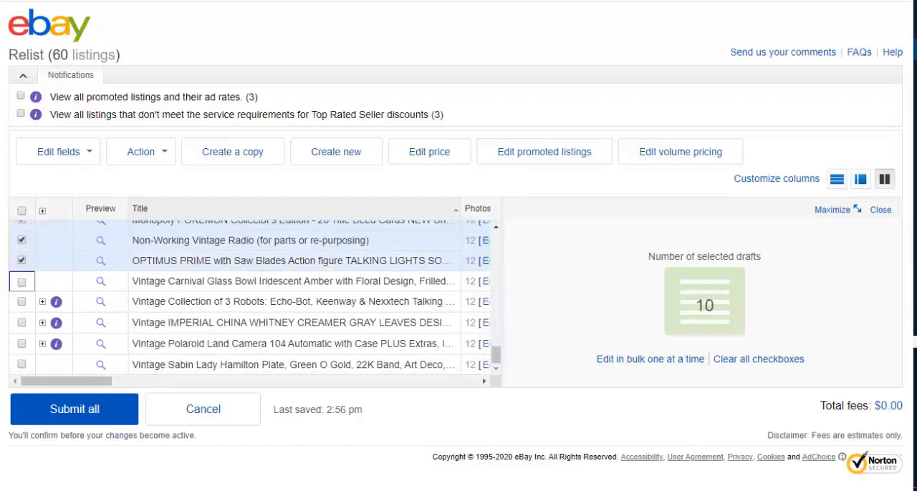
pyautogui.click(21, 282)
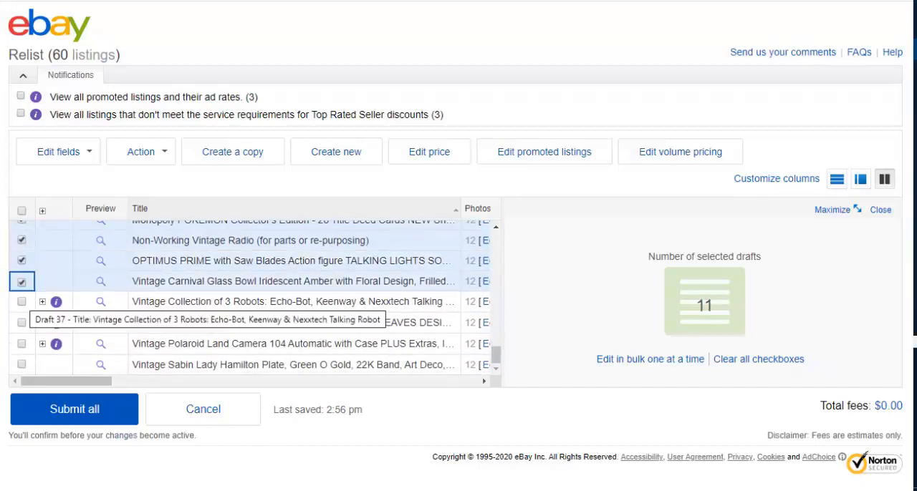
pyautogui.click(22, 302)
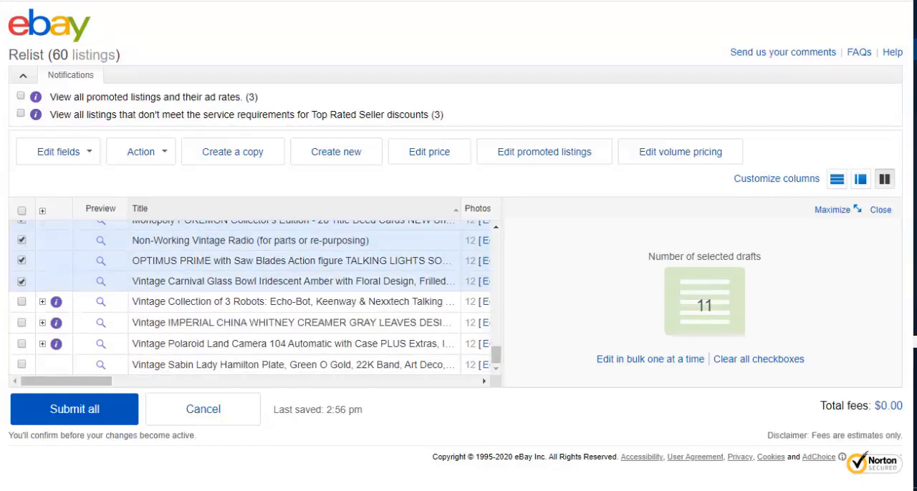
pyautogui.click(22, 323)
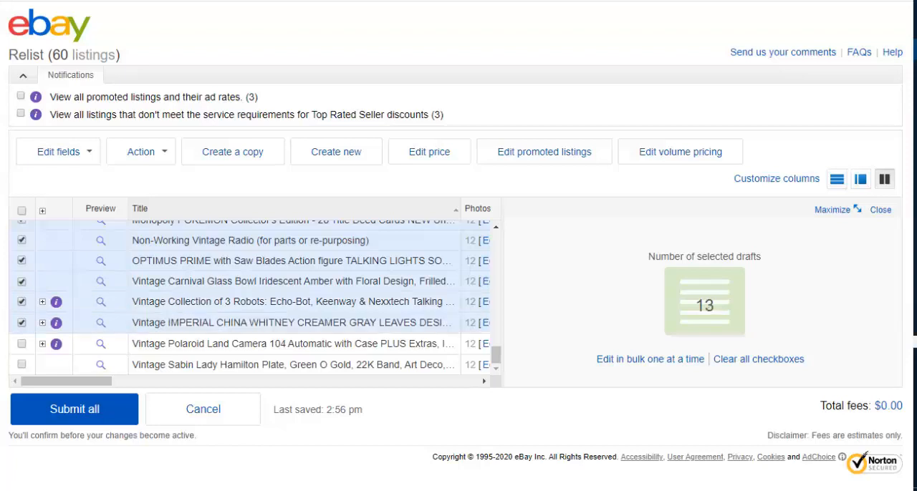
pyautogui.click(22, 343)
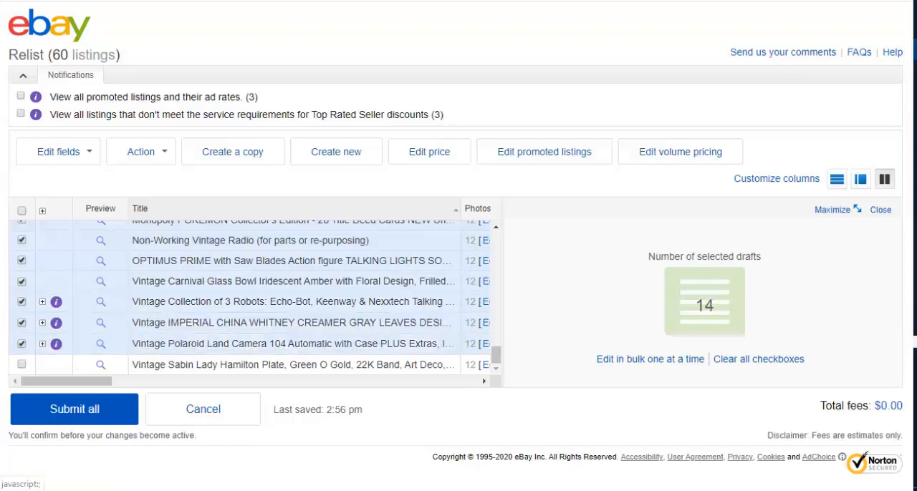
pyautogui.click(22, 365)
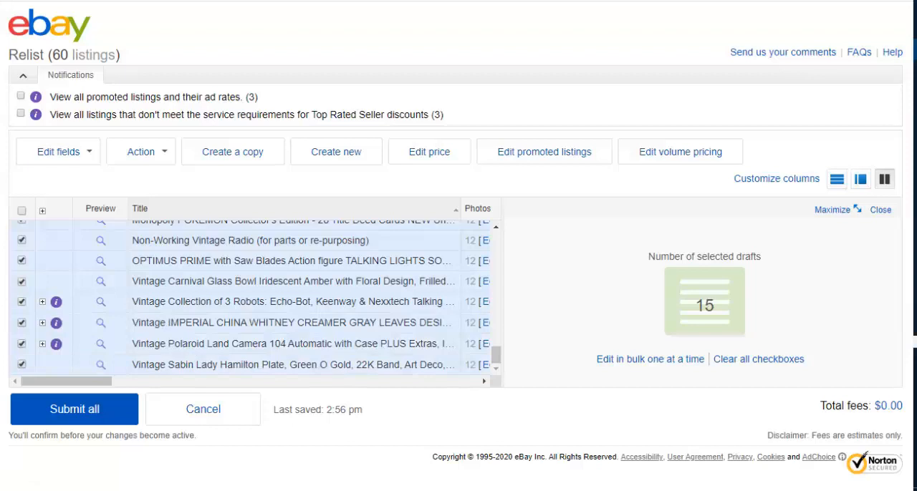
# Step: Deselect the three Lancome drafts so they stay out of the selection
pyautogui.scroll(1, 257, 298)
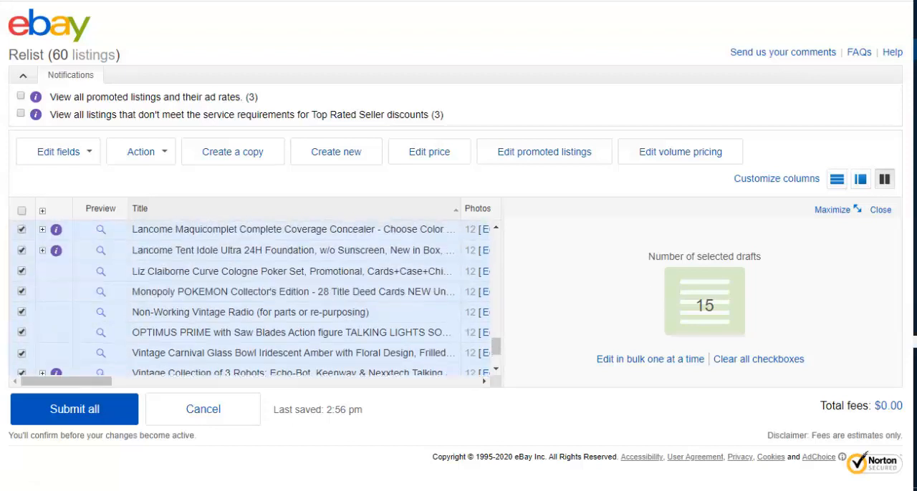
pyautogui.scroll(1, 258, 298)
pyautogui.click(21, 319)
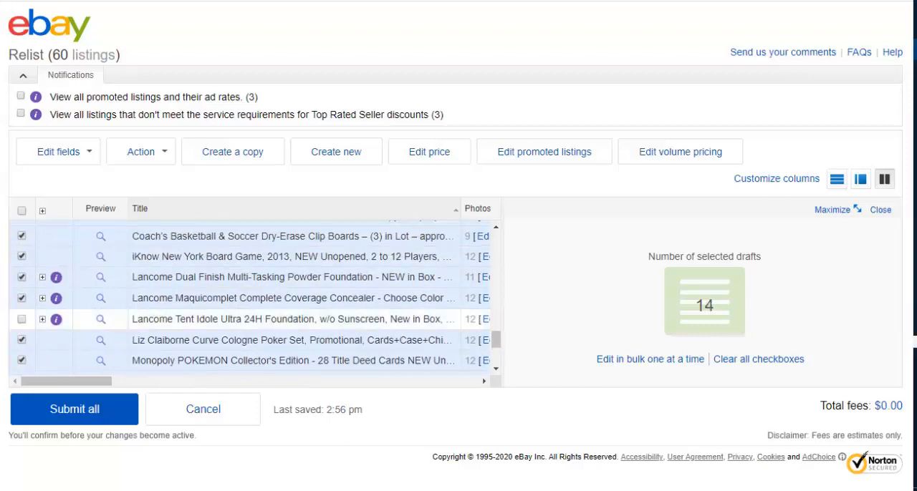
pyautogui.click(22, 299)
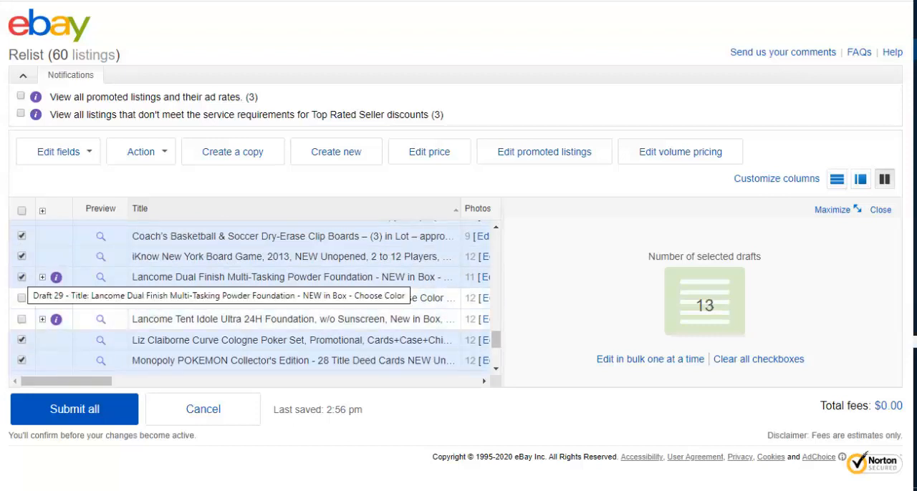
pyautogui.click(21, 277)
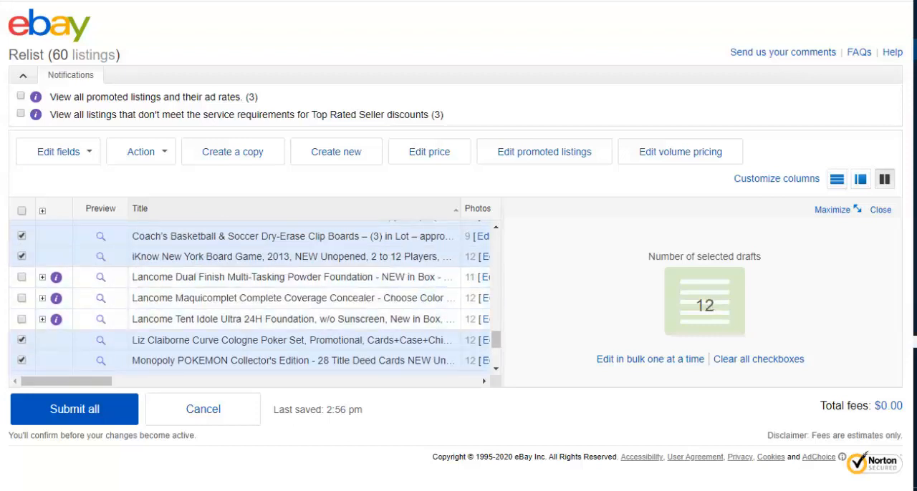
pyautogui.scroll(1, 249, 298)
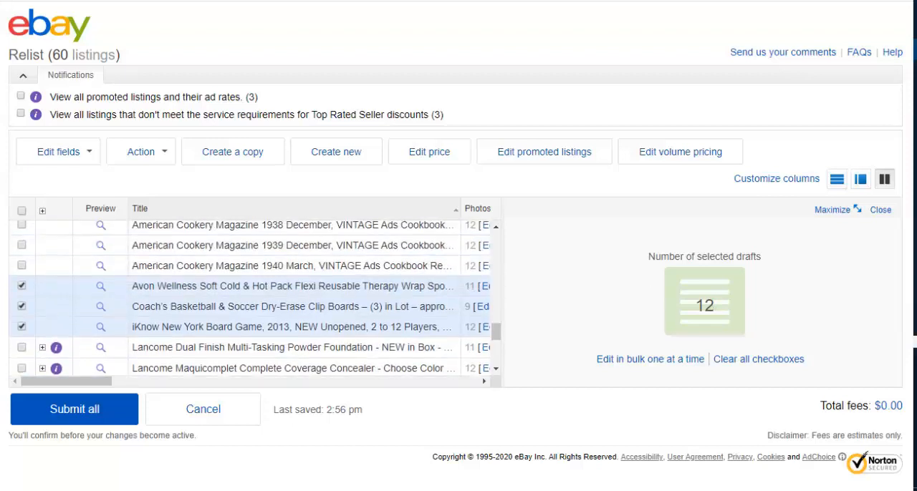
# Step: Edit the selected drafts one at a time, enabling automatic relisting up to 8 times, then minimize the editor
pyautogui.click(650, 359)
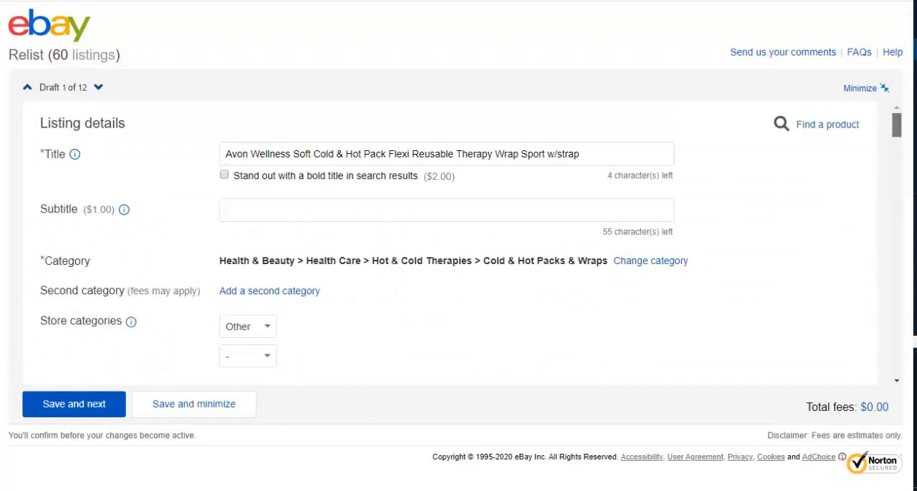
pyautogui.moveTo(896, 125); pyautogui.dragTo(896, 311)
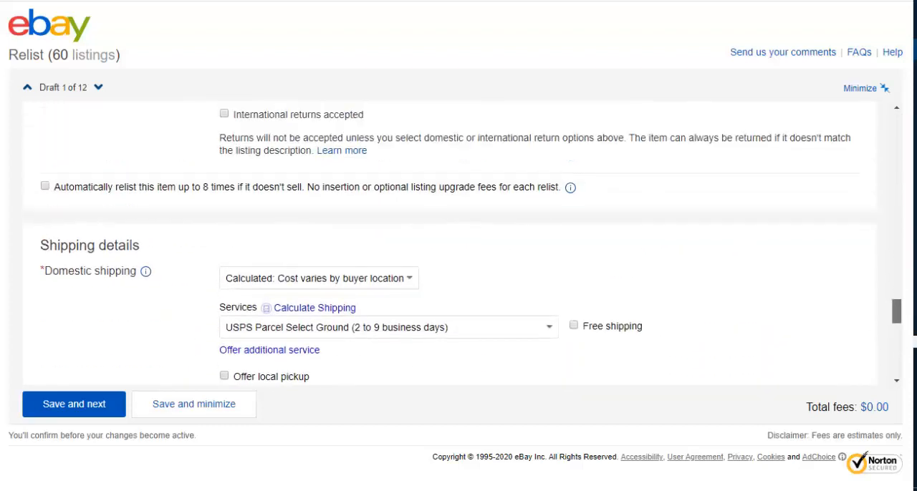
pyautogui.click(44, 186)
pyautogui.click(74, 404)
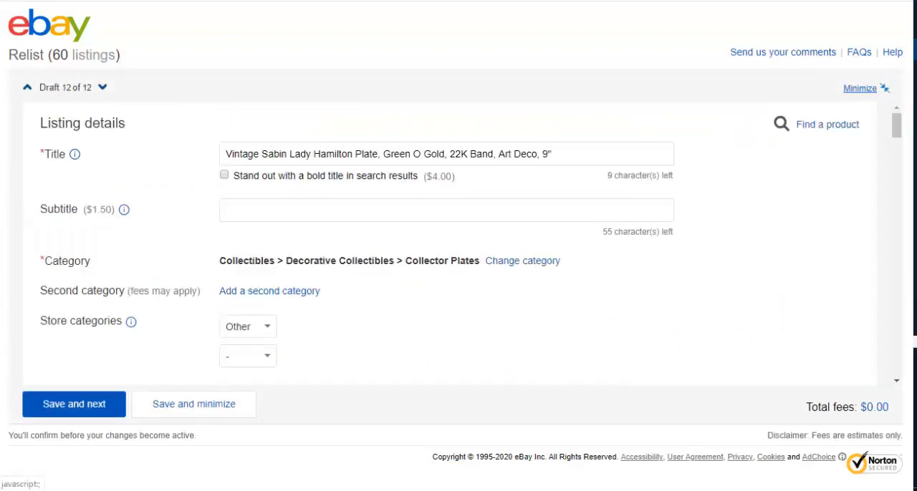
pyautogui.click(885, 88)
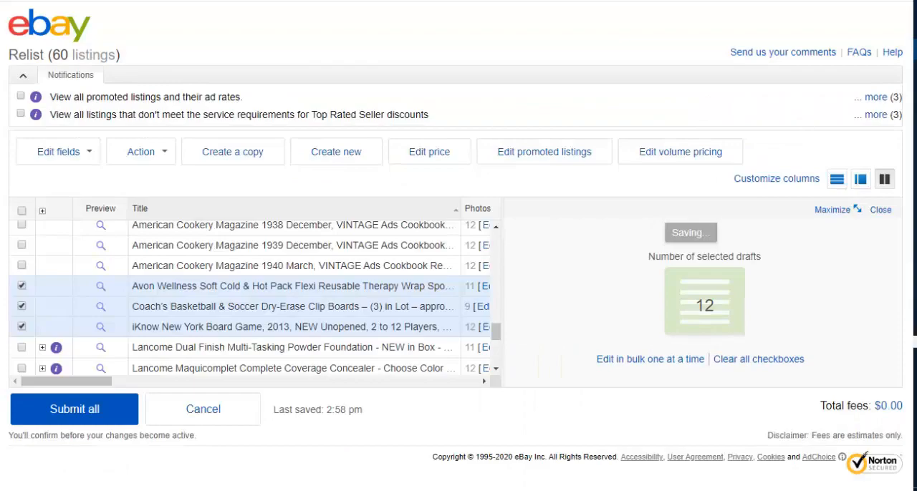
# Step: Submit all relist drafts, confirm the submission, and close the success message
pyautogui.click(74, 409)
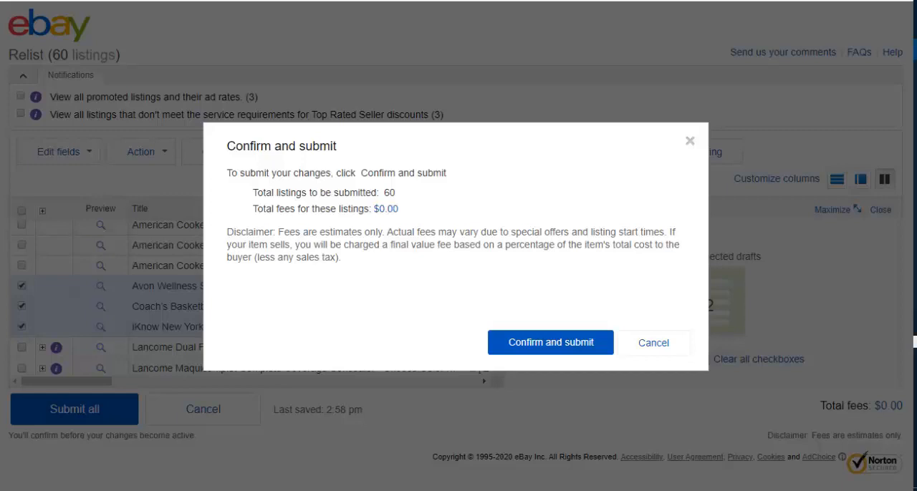
pyautogui.click(550, 342)
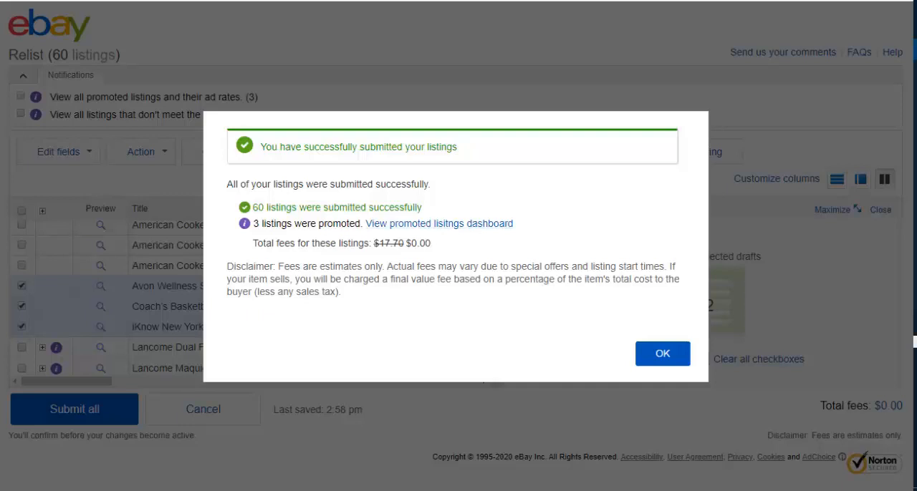
pyautogui.click(662, 354)
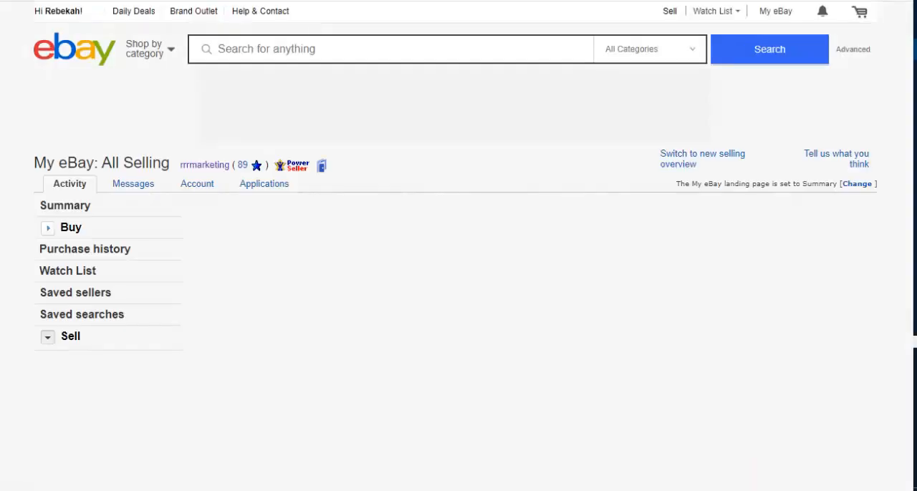
pyautogui.scroll(-7, 527, 251)
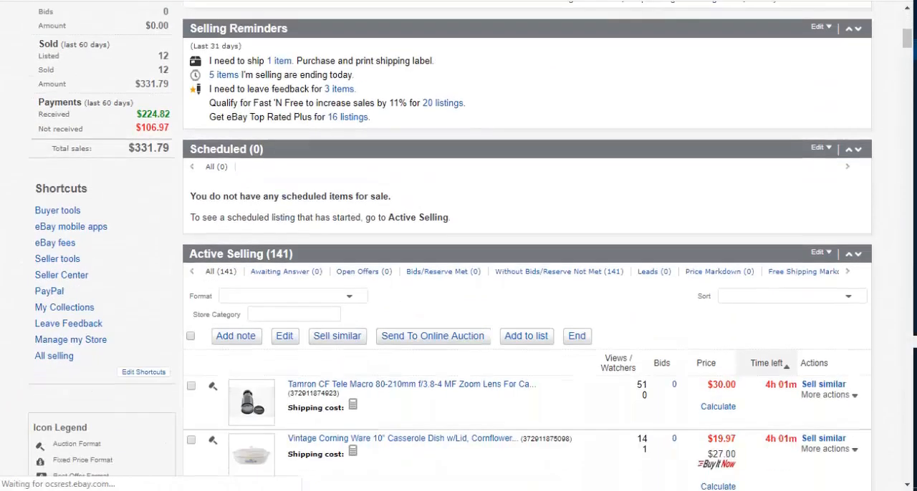
pyautogui.scroll(5, 527, 251)
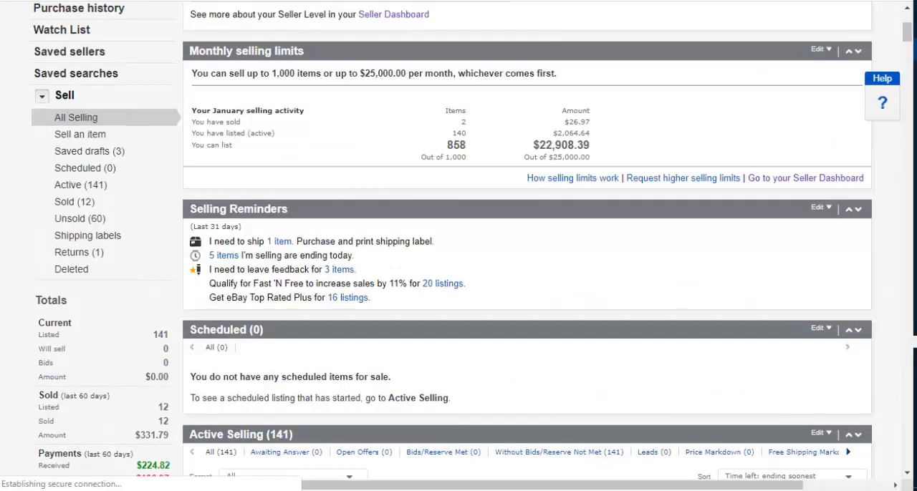
# Step: Open the unsold listings and delete all items in the Relisted group at once
pyautogui.click(80, 218)
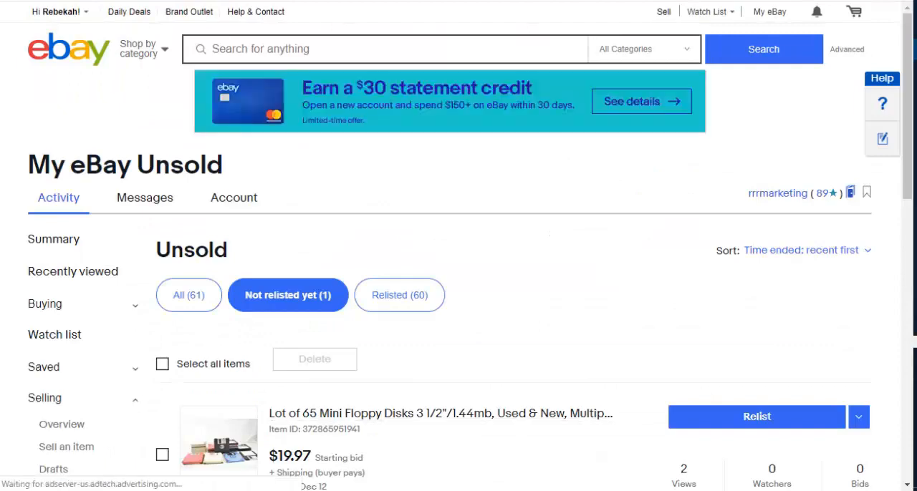
pyautogui.scroll(-2, 458, 251)
pyautogui.scroll(2, 458, 251)
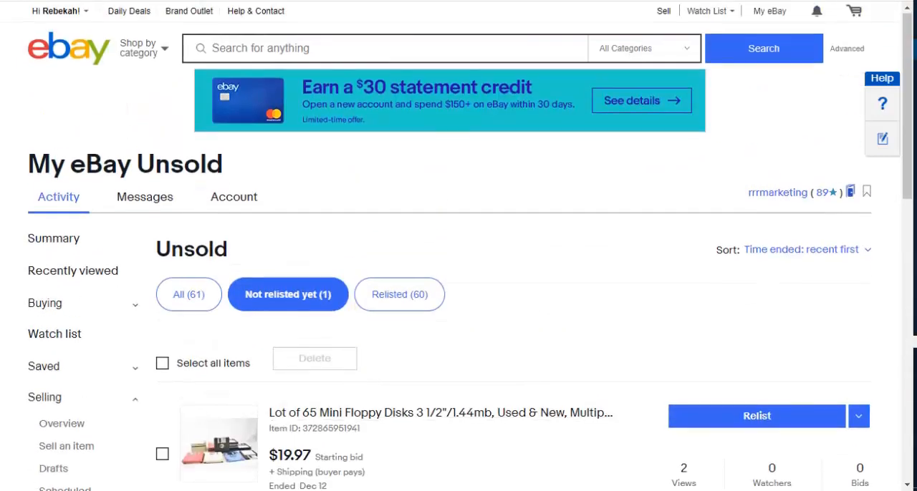
pyautogui.scroll(-1, 458, 251)
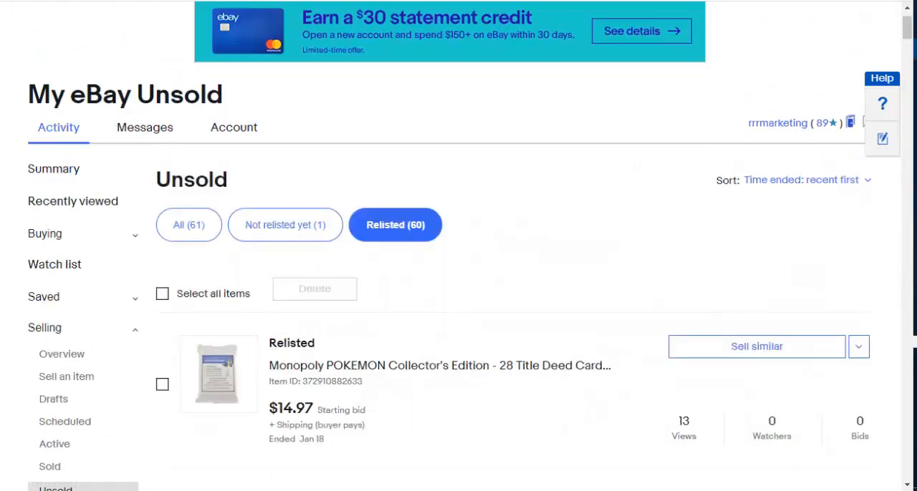
pyautogui.scroll(-6, 459, 251)
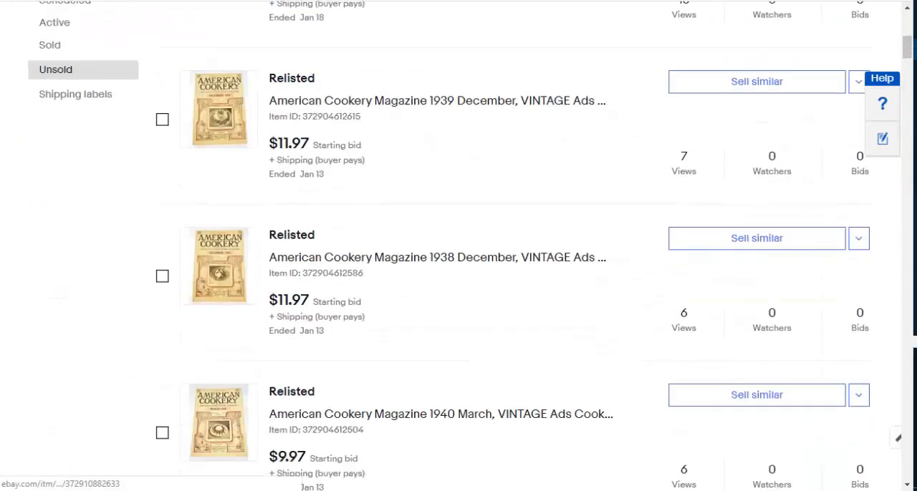
pyautogui.scroll(7, 459, 250)
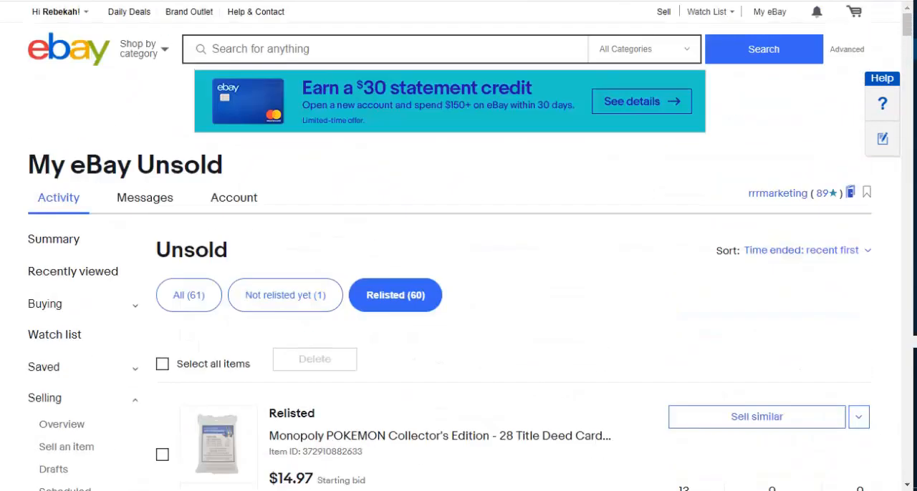
pyautogui.click(162, 363)
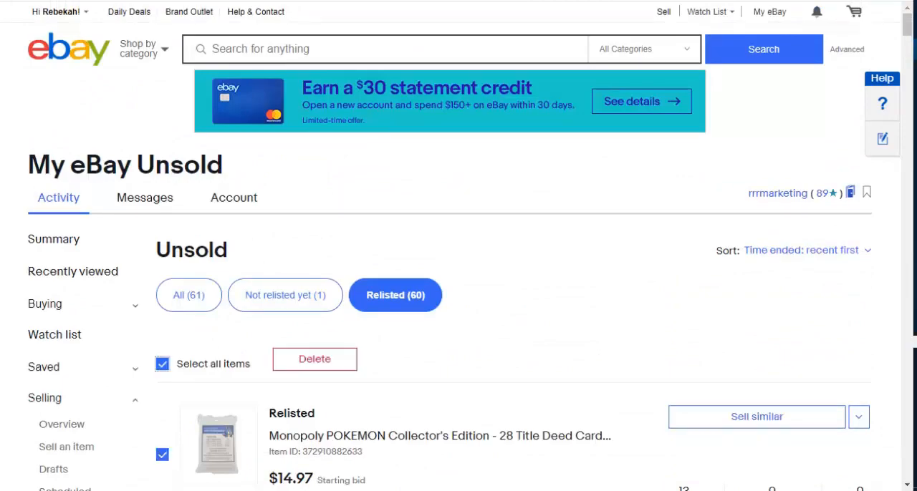
pyautogui.click(314, 359)
pyautogui.click(332, 191)
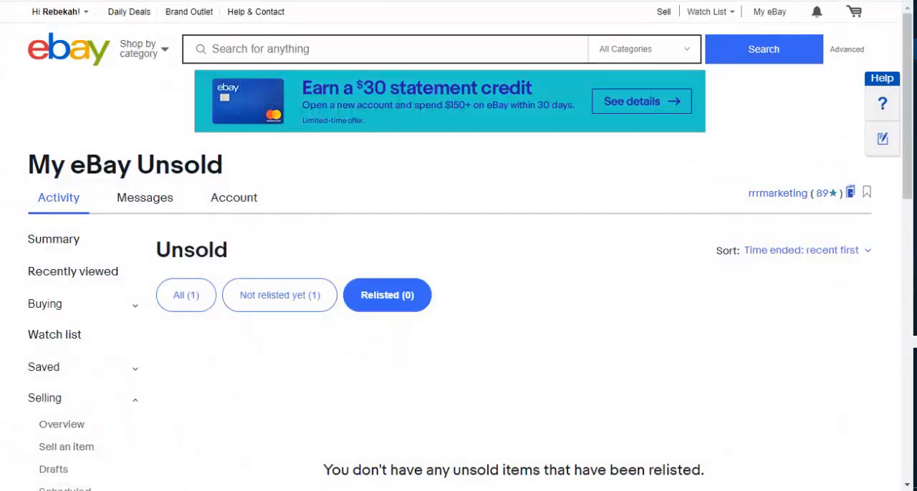
# Step: Review the unsold items that have not been relisted yet
pyautogui.click(279, 295)
pyautogui.scroll(-3, 450, 286)
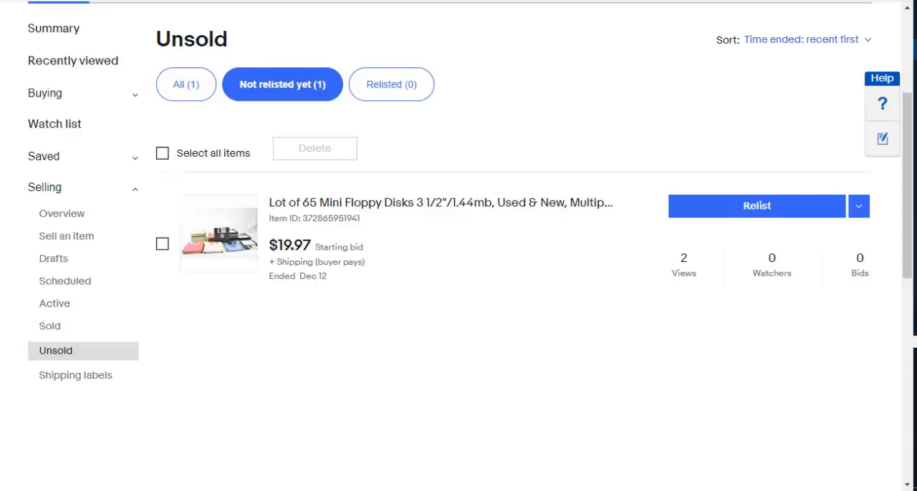
pyautogui.scroll(3, 459, 246)
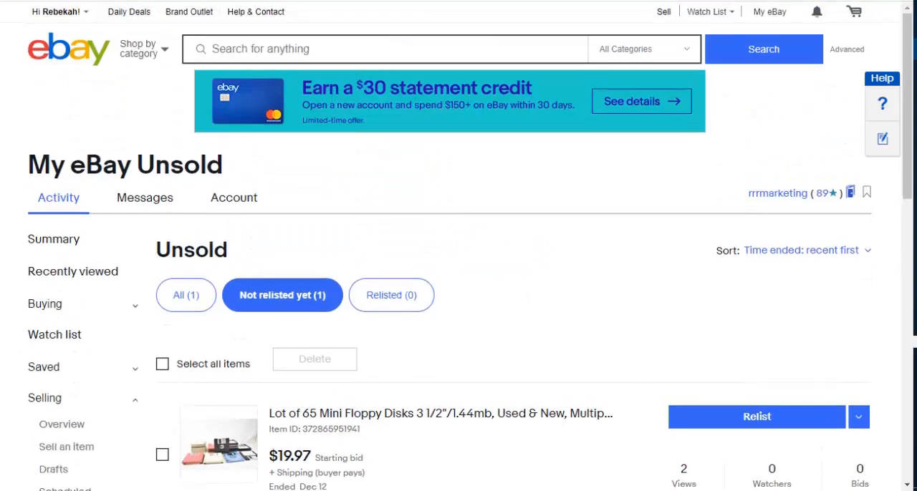
pyautogui.scroll(-1, 459, 246)
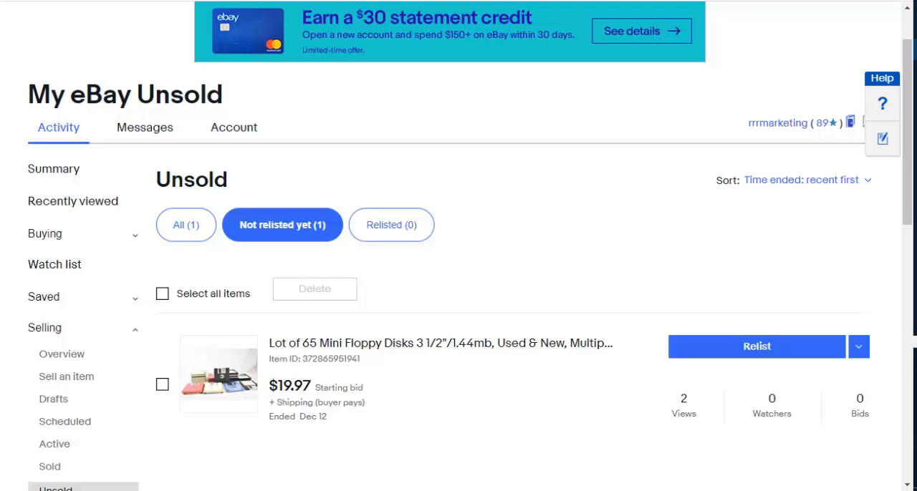
pyautogui.scroll(-1, 458, 245)
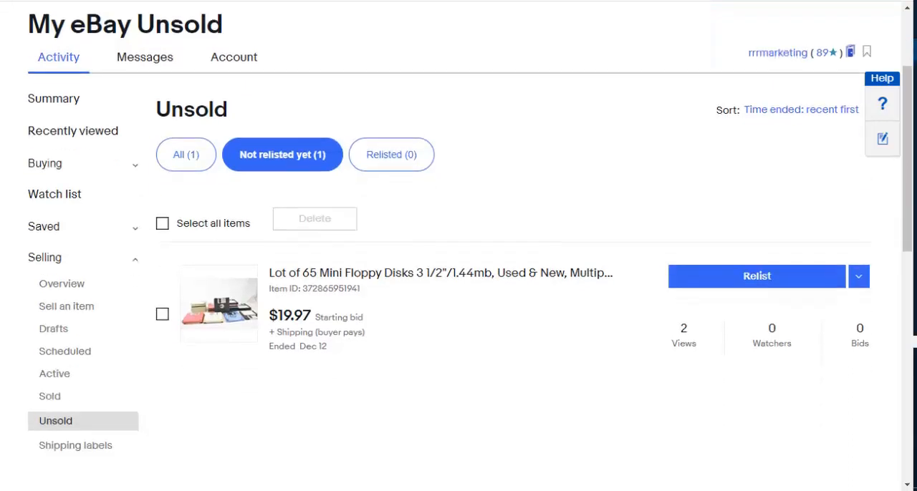
# Step: Open the active listings and browse through them
pyautogui.click(55, 374)
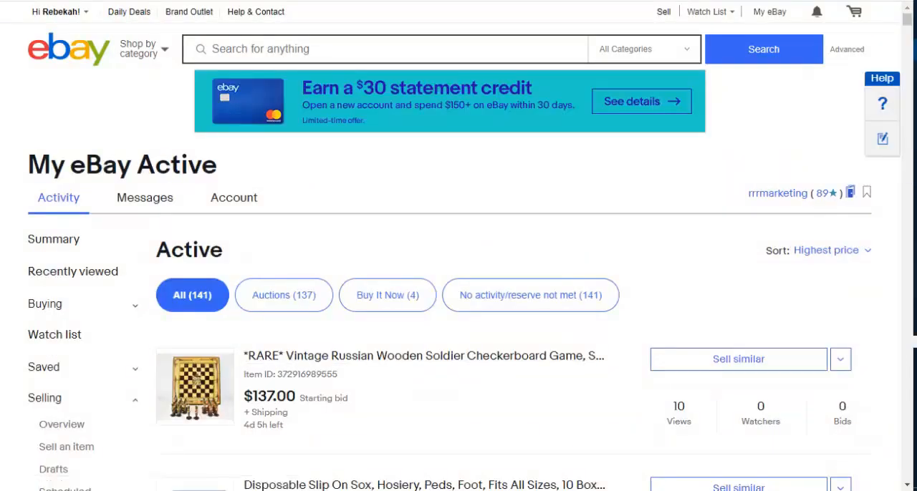
pyautogui.scroll(-9, 459, 286)
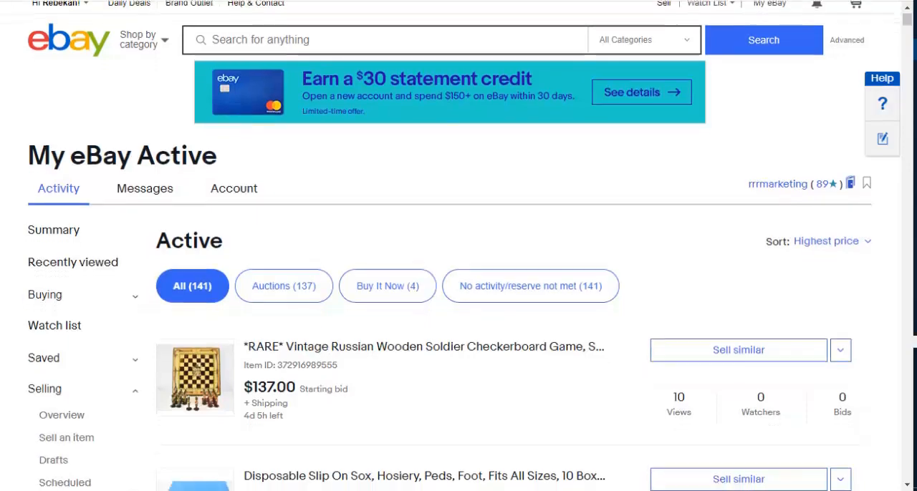
pyautogui.scroll(-4, 458, 287)
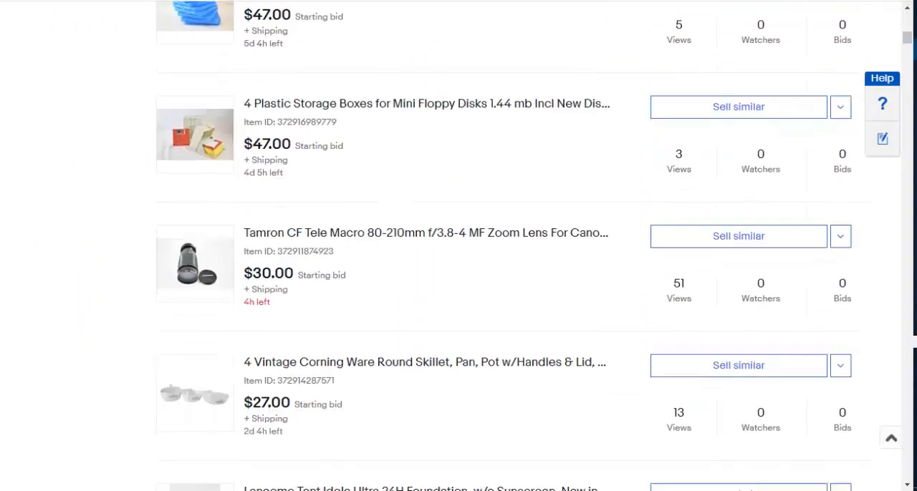